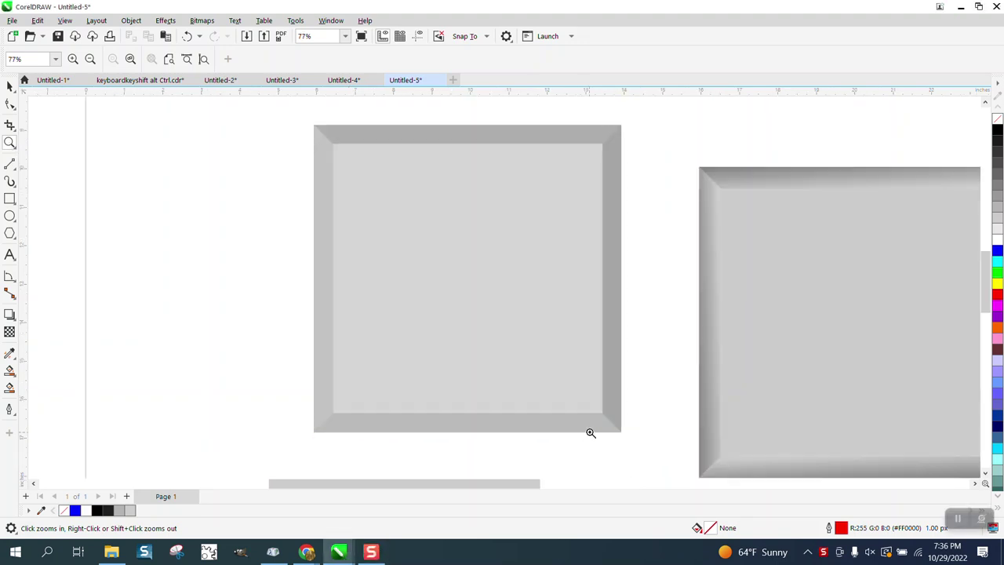
- Draw a square left of the two bevelled samples, filled light grey #CCCCCC with no outline
{"action": "left_click_drag", "start_coordinate": [306, 123], "coordinate": [631, 190]}
{"action": "scroll", "coordinate": [470, 192], "scroll_direction": "down", "scroll_amount": 3}
{"action": "scroll", "coordinate": [472, 194], "scroll_direction": "down", "scroll_amount": 2}
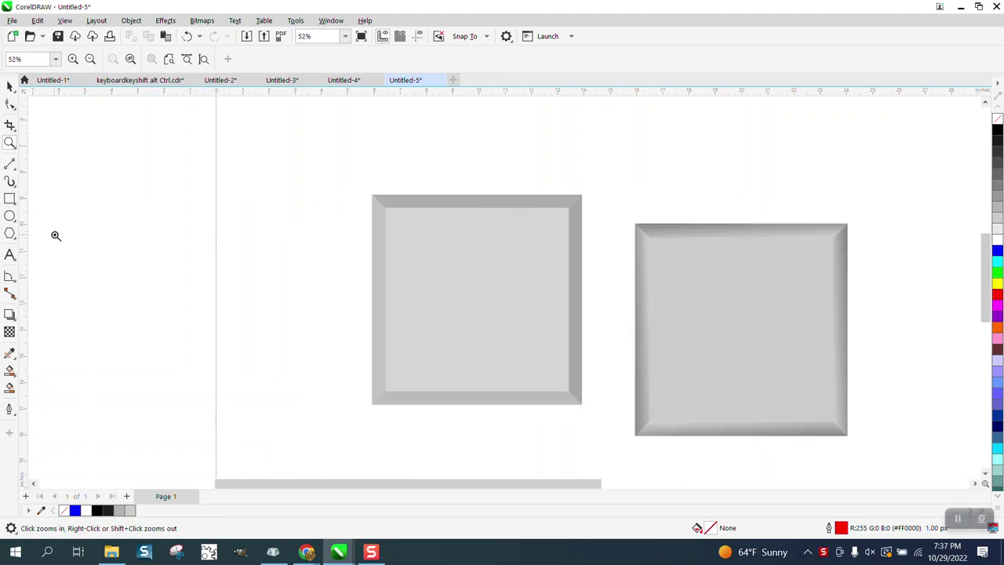
{"action": "left_click", "coordinate": [17, 206]}
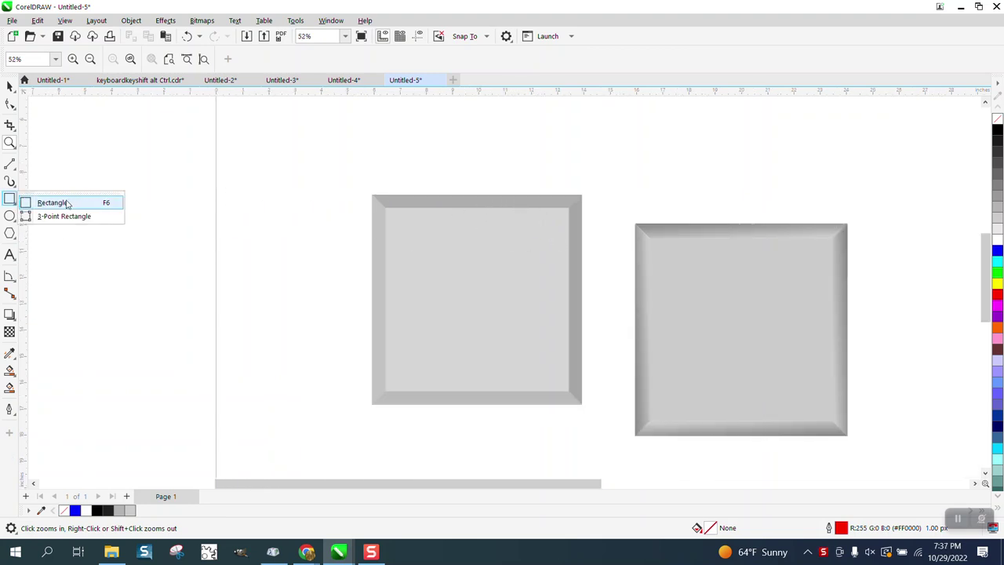
{"action": "left_click", "coordinate": [68, 204]}
{"action": "left_click_drag", "start_coordinate": [316, 192], "coordinate": [146, 360]}
{"action": "left_click_drag", "start_coordinate": [316, 343], "coordinate": [316, 343]}
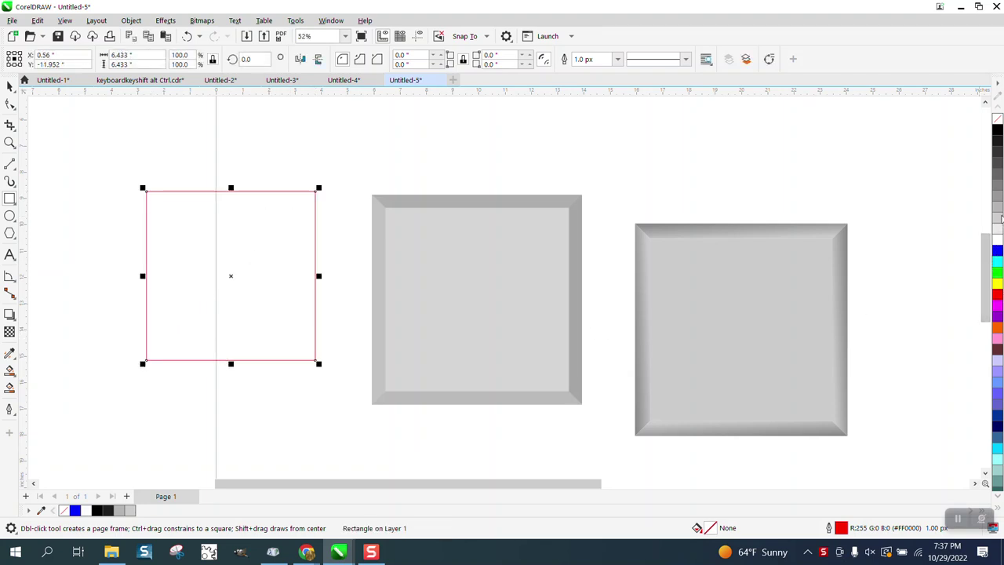
{"action": "left_click", "coordinate": [997, 210]}
{"action": "right_click", "coordinate": [998, 118]}
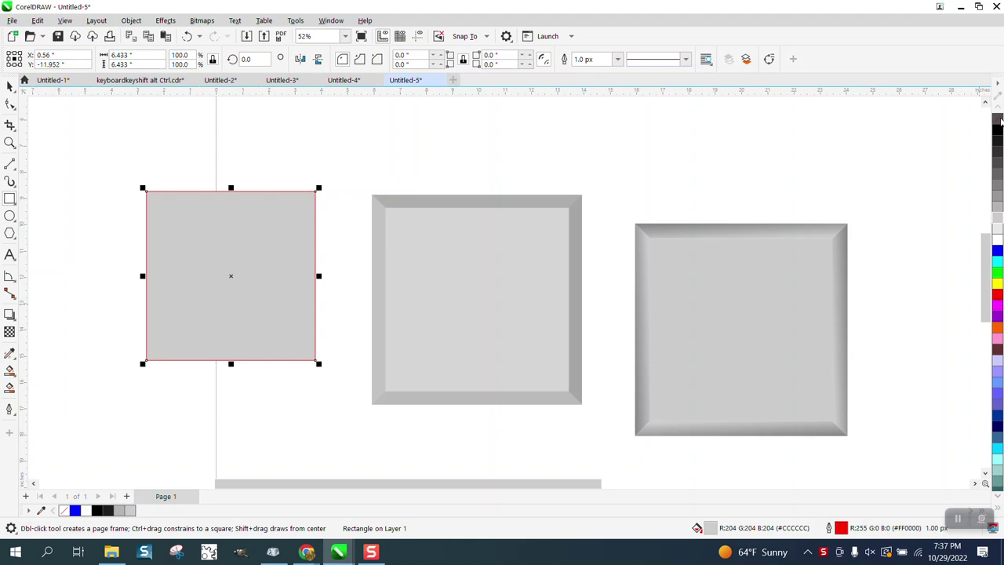
- Apply a soft-edge bevel with 0.5" distance to the new square
{"action": "left_click", "coordinate": [166, 21]}
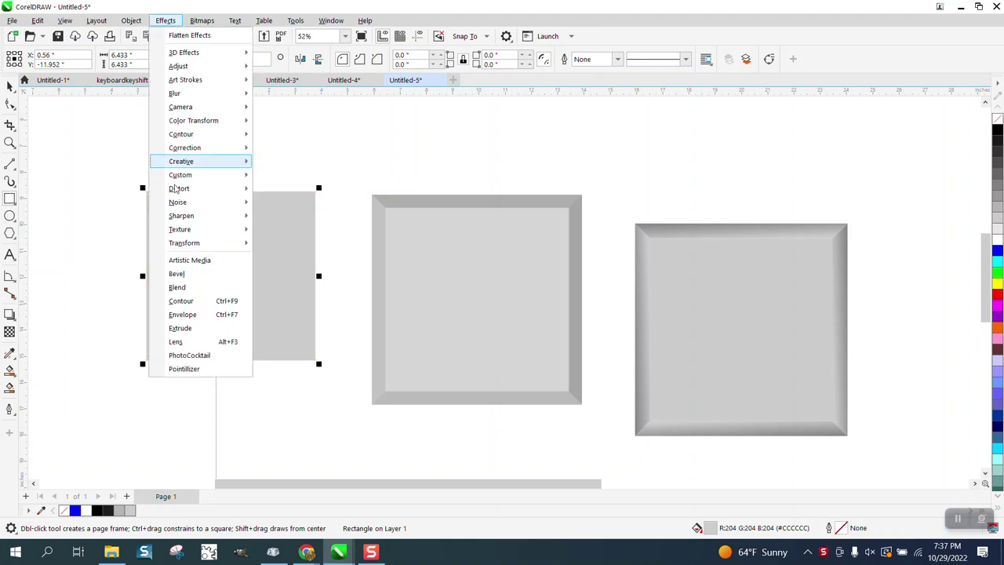
{"action": "left_click", "coordinate": [210, 276]}
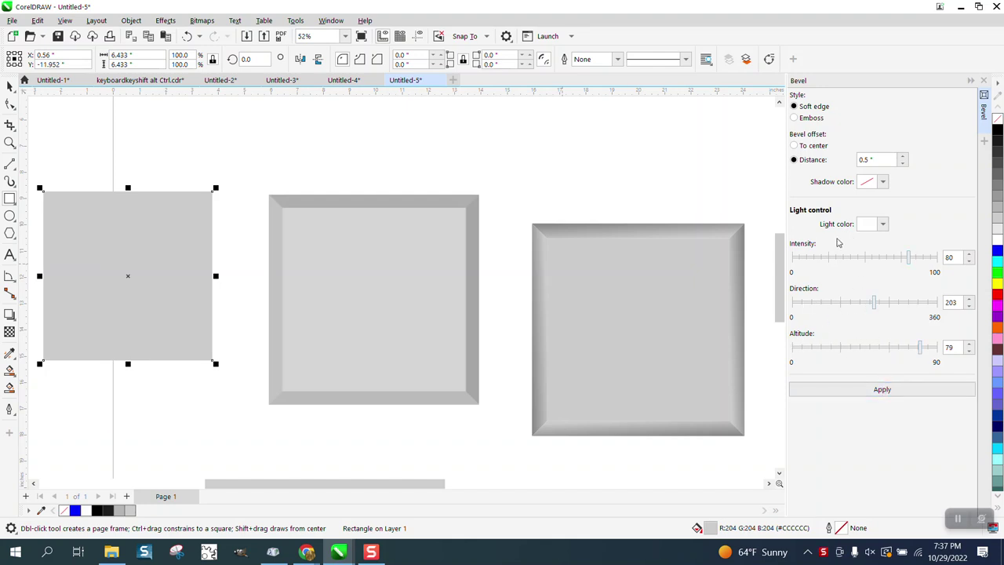
{"action": "left_click", "coordinate": [898, 388]}
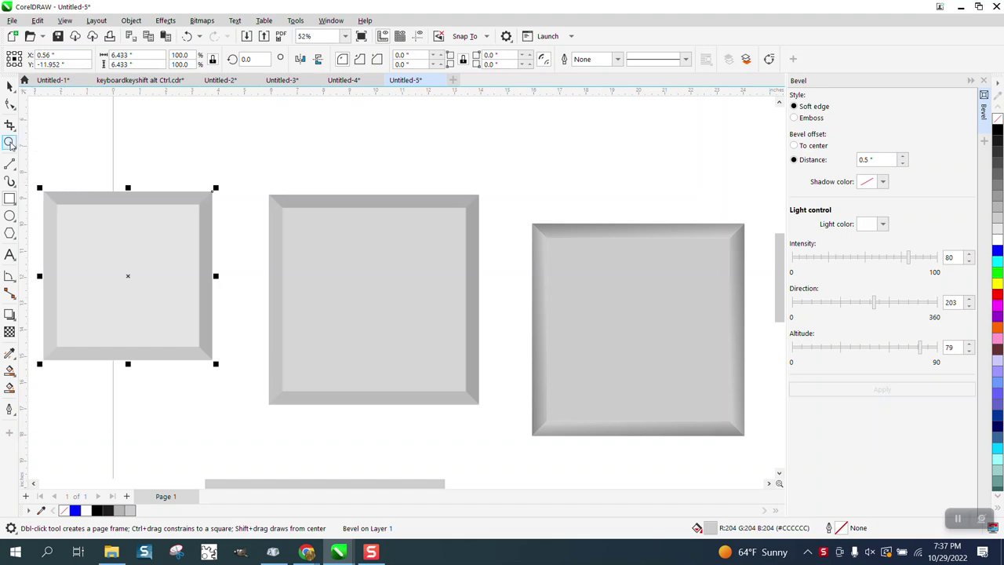
- Raise the bevel's light intensity to 100 and apply it again
{"action": "left_click", "coordinate": [9, 142]}
{"action": "left_click_drag", "start_coordinate": [34, 174], "coordinate": [254, 251]}
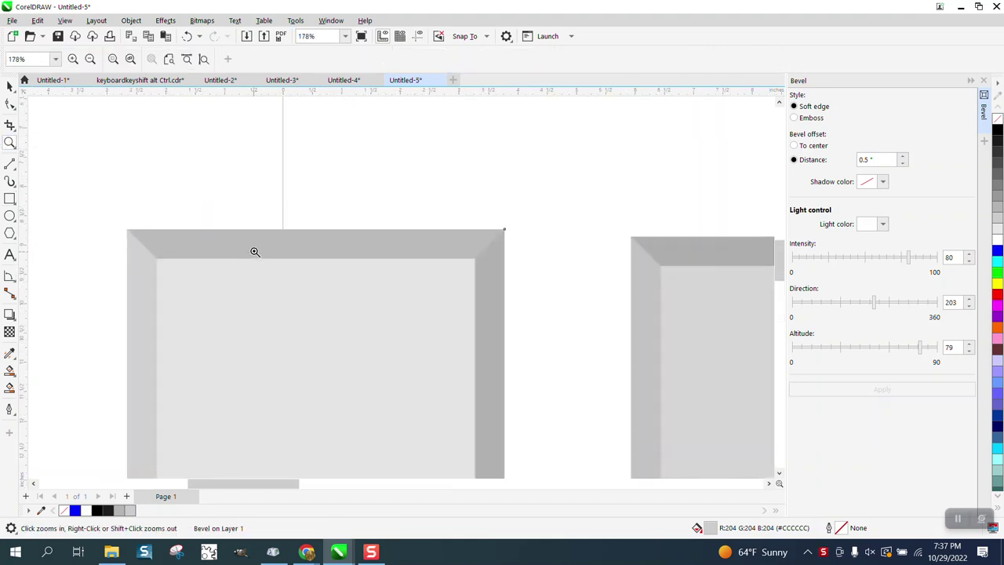
{"action": "right_click", "coordinate": [134, 271]}
{"action": "right_click", "coordinate": [320, 248]}
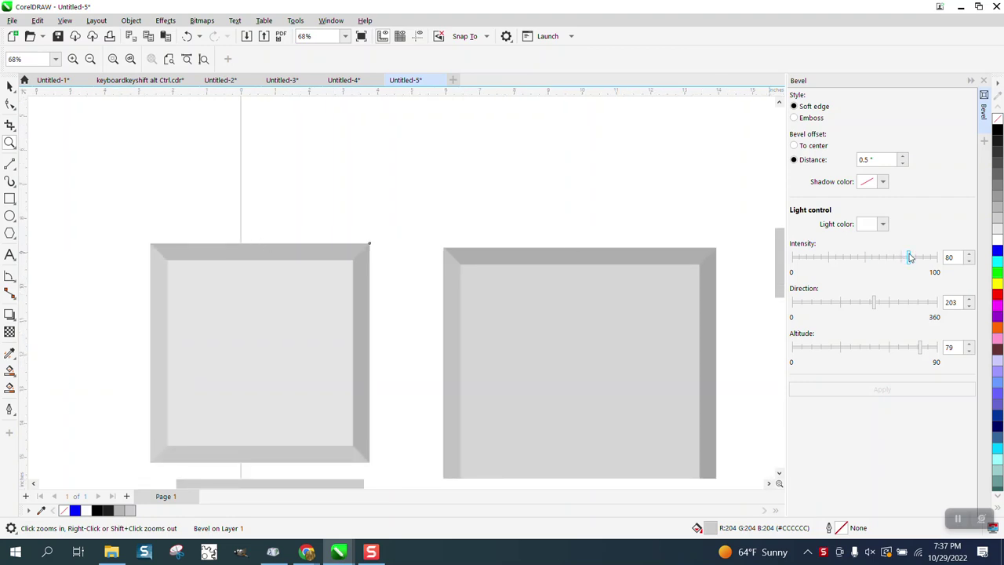
{"action": "left_click_drag", "start_coordinate": [918, 258], "coordinate": [943, 259]}
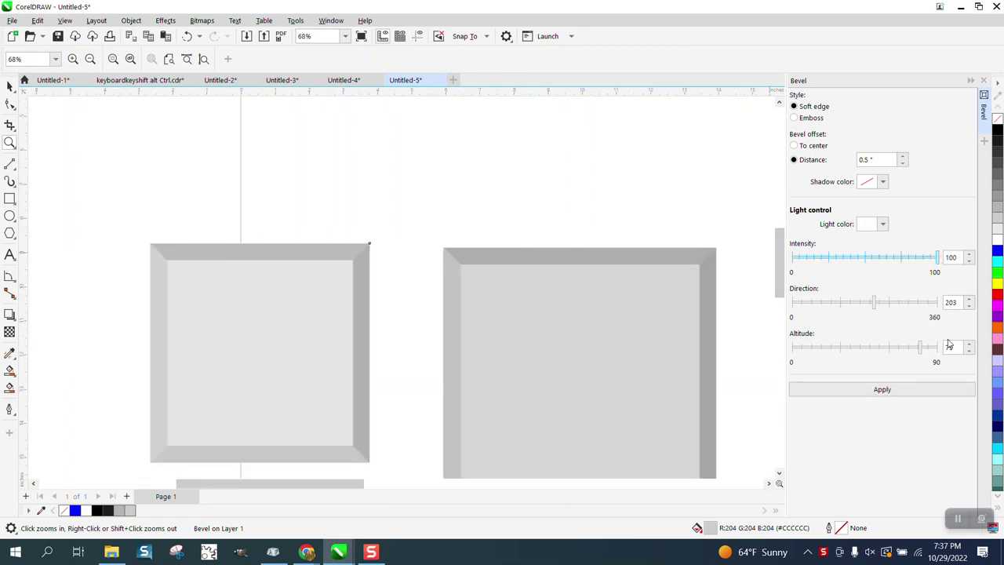
{"action": "left_click", "coordinate": [890, 389]}
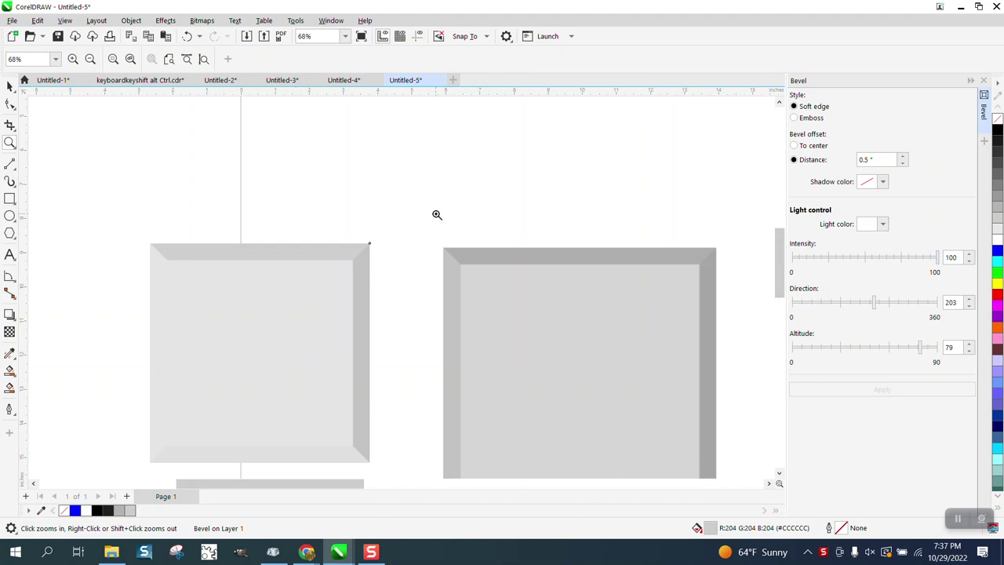
- Select the newly bevelled left square and delete it
{"action": "left_click", "coordinate": [9, 87]}
{"action": "scroll", "coordinate": [149, 205], "scroll_direction": "down", "scroll_amount": 1}
{"action": "left_click_drag", "start_coordinate": [117, 202], "coordinate": [347, 450]}
{"action": "key", "text": "Delete"}
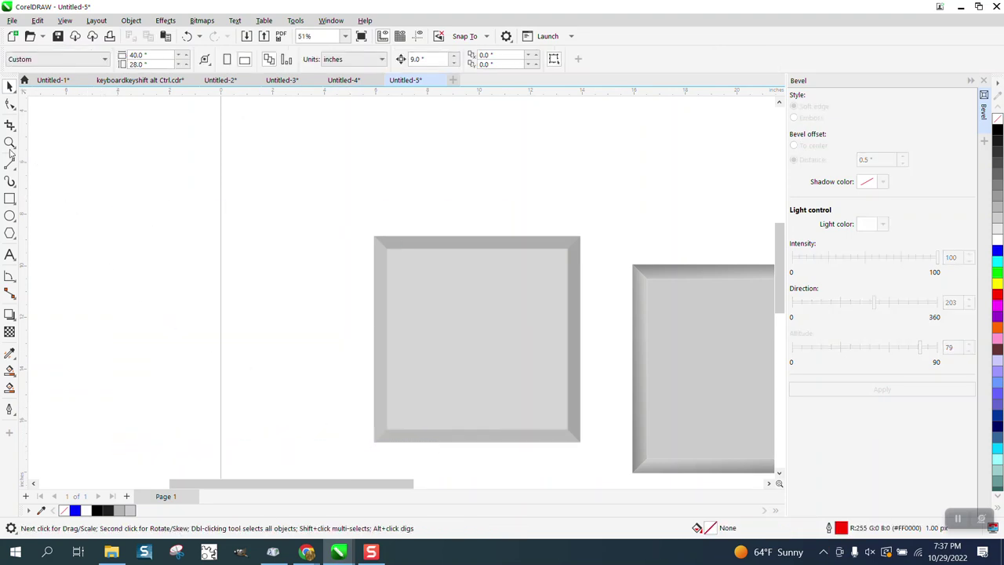
- Zoom out to show both remaining squares and select the gradient-bevel square
{"action": "left_click", "coordinate": [10, 141]}
{"action": "right_click", "coordinate": [553, 302]}
{"action": "left_click_drag", "start_coordinate": [615, 273], "coordinate": [730, 450]}
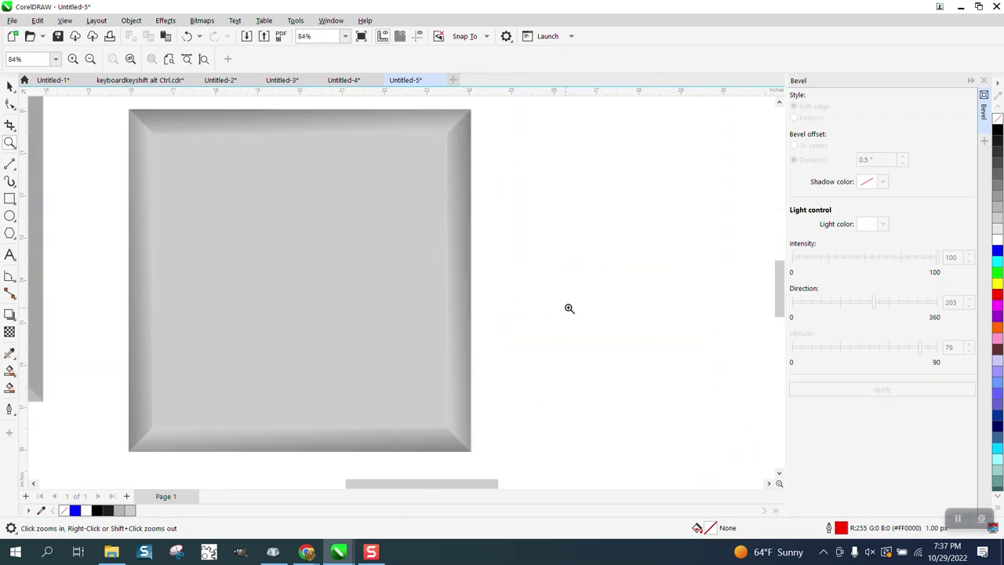
{"action": "right_click", "coordinate": [569, 308]}
{"action": "left_click", "coordinate": [11, 86]}
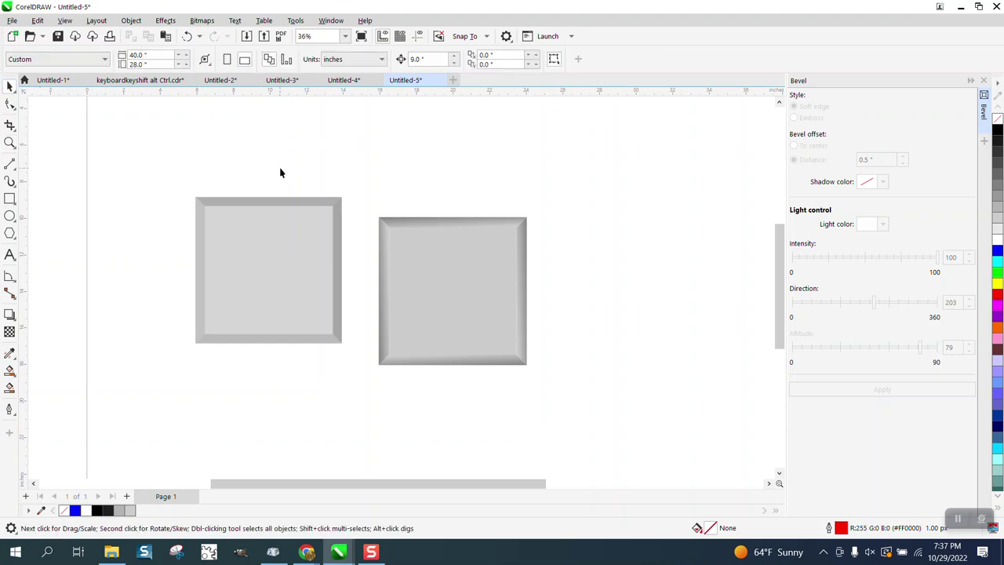
{"action": "left_click", "coordinate": [447, 337]}
- Shift the gradient square right, draw an 8" square between them, and nest a 6.318" copy inside
{"action": "left_click_drag", "start_coordinate": [452, 296], "coordinate": [649, 247]}
{"action": "left_click", "coordinate": [10, 198]}
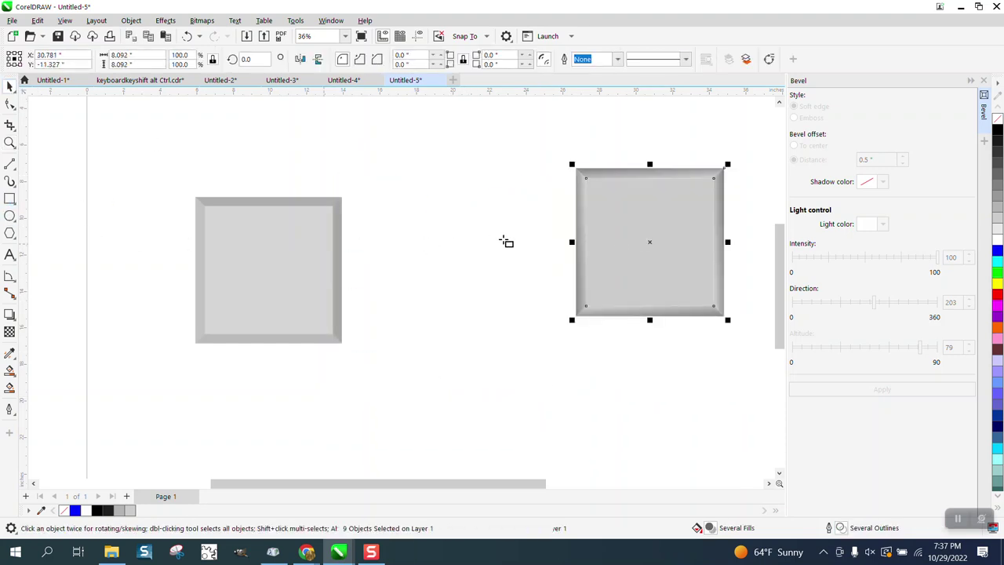
{"action": "left_click_drag", "start_coordinate": [534, 228], "coordinate": [375, 382]}
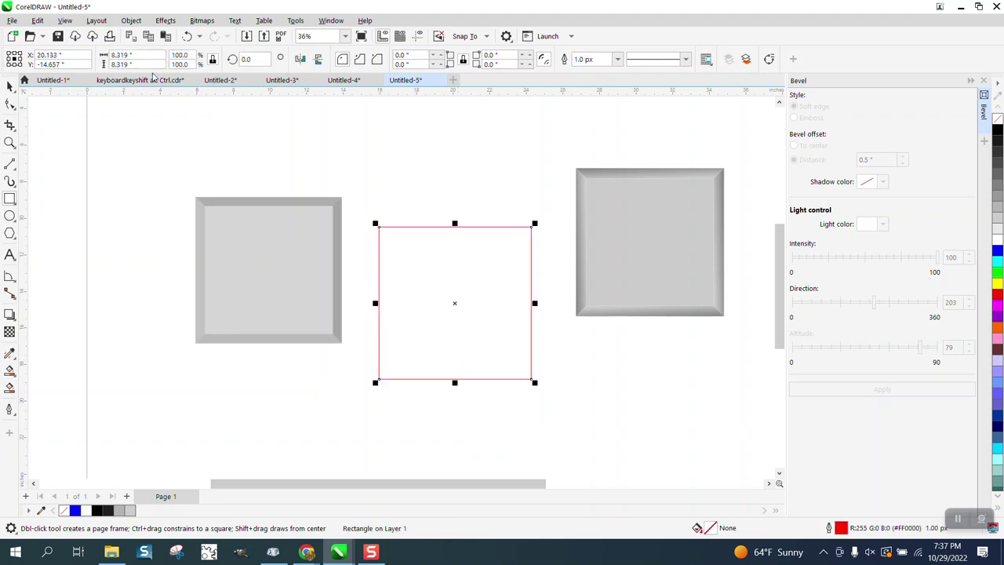
{"action": "left_click", "coordinate": [147, 63]}
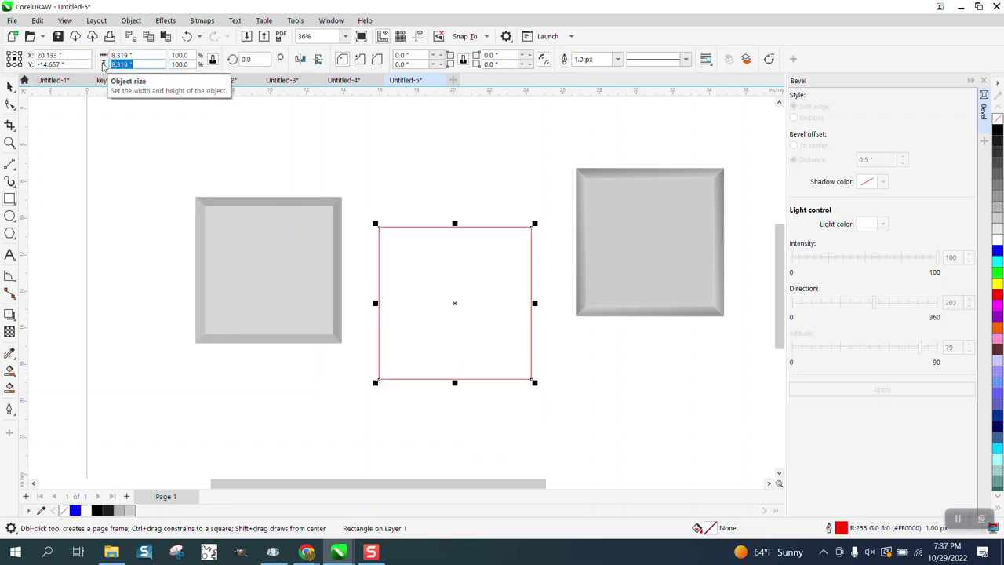
{"action": "type", "text": "8"}
{"action": "key", "text": "Return"}
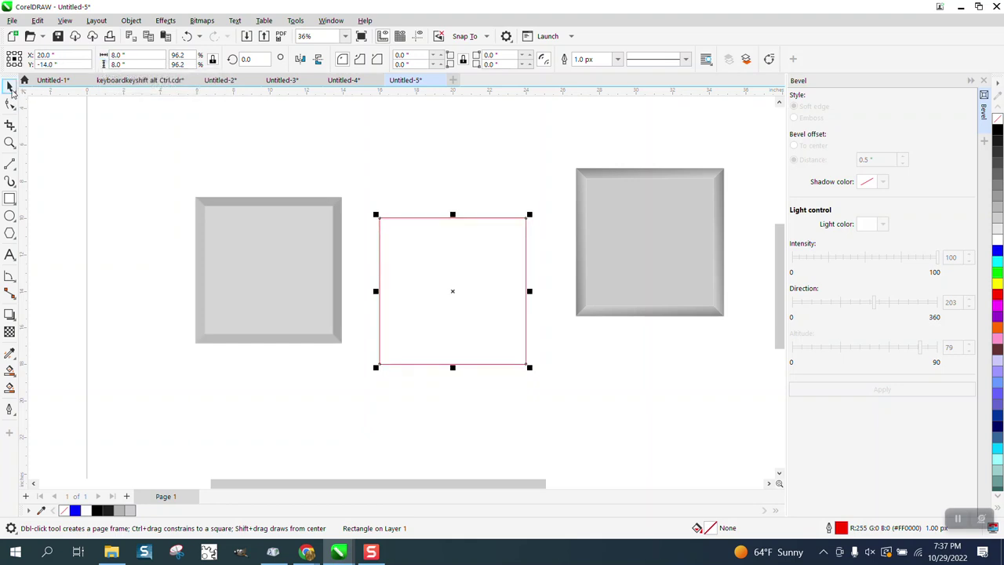
{"action": "left_click", "coordinate": [10, 88]}
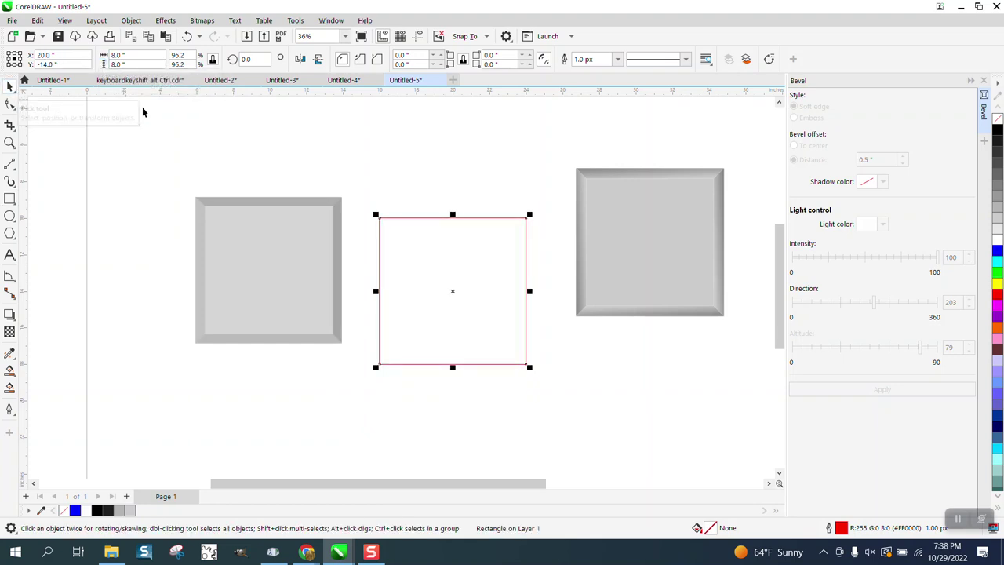
{"action": "left_click_drag", "start_coordinate": [529, 214], "coordinate": [522, 233]}
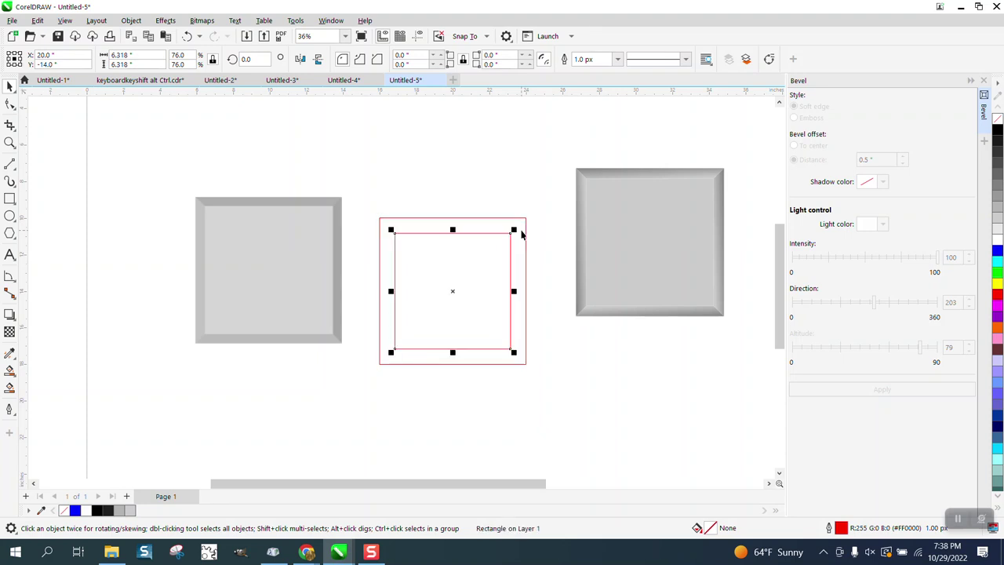
- Draw 2-point lines joining the inner and outer squares' top-left and top-right corners
{"action": "left_click", "coordinate": [9, 142]}
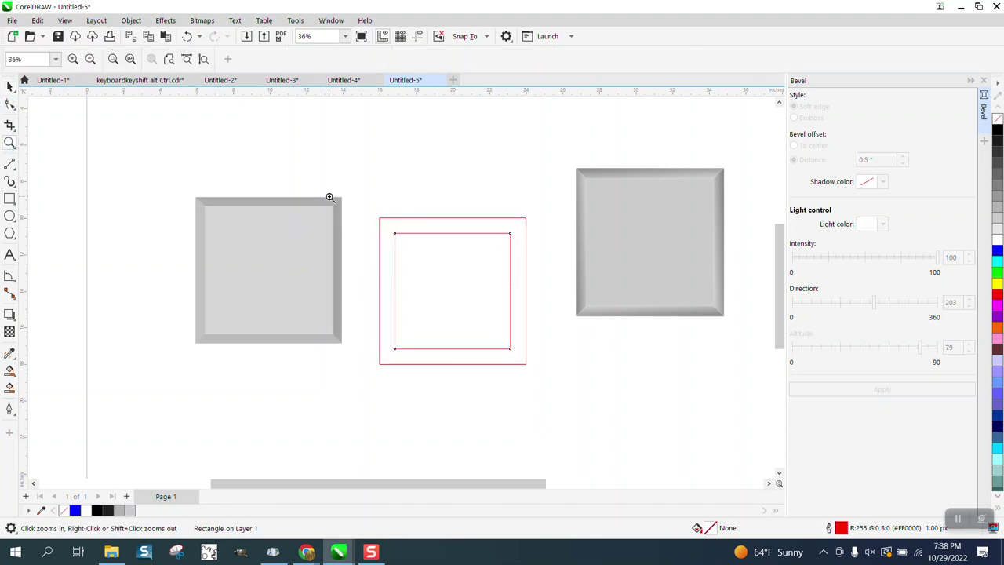
{"action": "left_click_drag", "start_coordinate": [332, 197], "coordinate": [569, 336]}
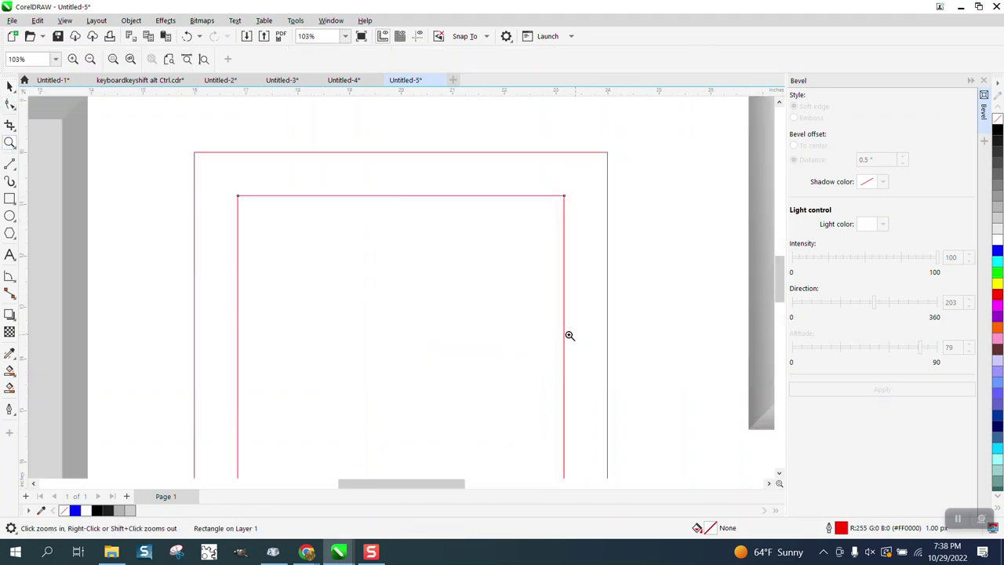
{"action": "left_click", "coordinate": [10, 164]}
{"action": "left_click", "coordinate": [49, 182]}
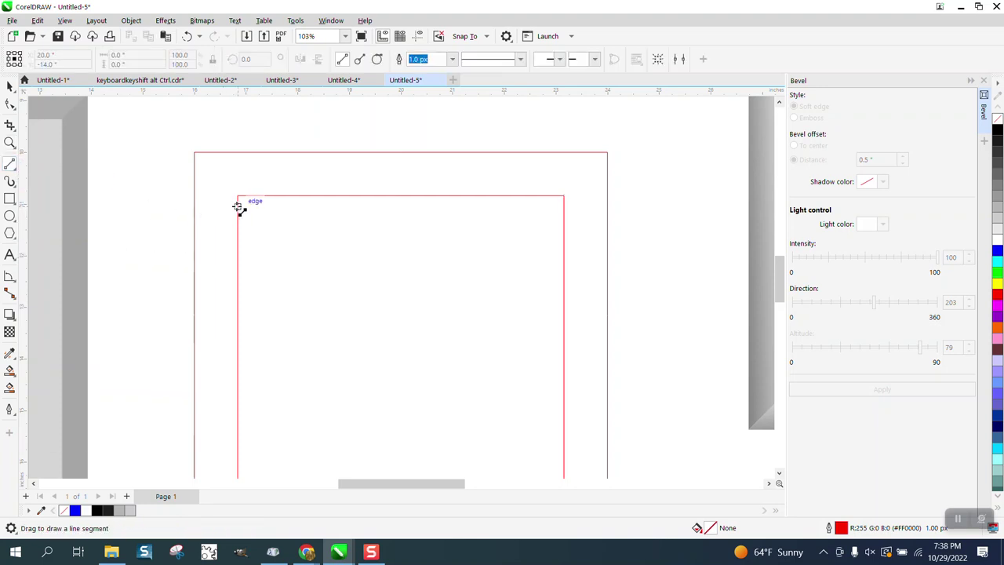
{"action": "left_click_drag", "start_coordinate": [237, 196], "coordinate": [195, 153]}
{"action": "left_click_drag", "start_coordinate": [565, 196], "coordinate": [607, 153]}
- Smart Fill the top trapezoid between the squares with grey and select it
{"action": "scroll", "coordinate": [360, 208], "scroll_direction": "down", "scroll_amount": 1}
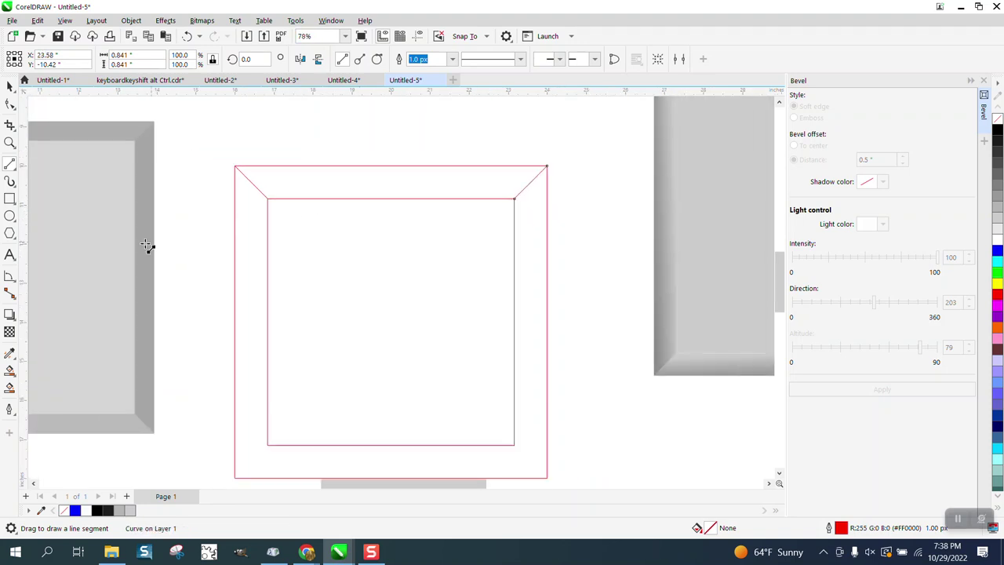
{"action": "left_click", "coordinate": [9, 370]}
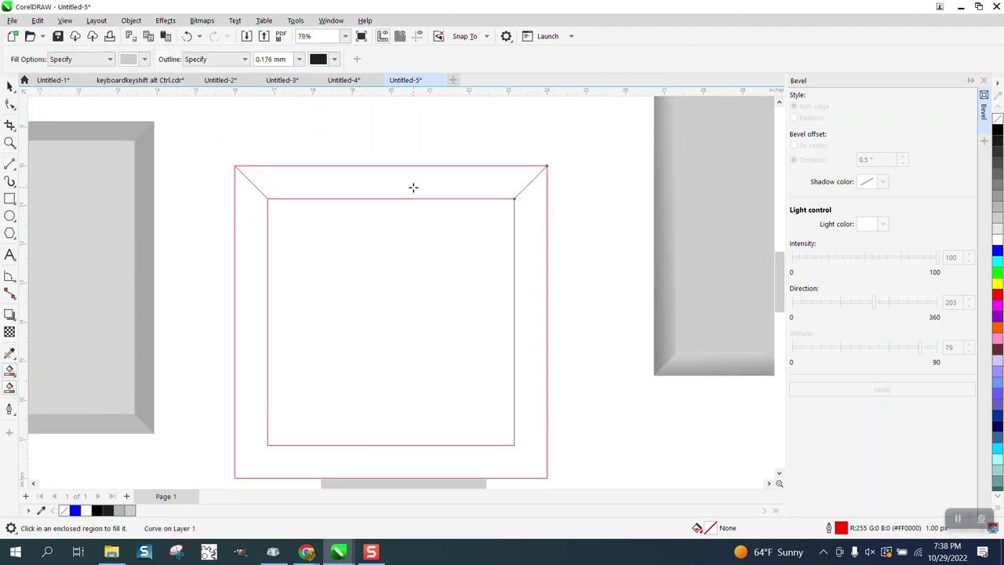
{"action": "left_click", "coordinate": [413, 188]}
{"action": "left_click", "coordinate": [10, 86]}
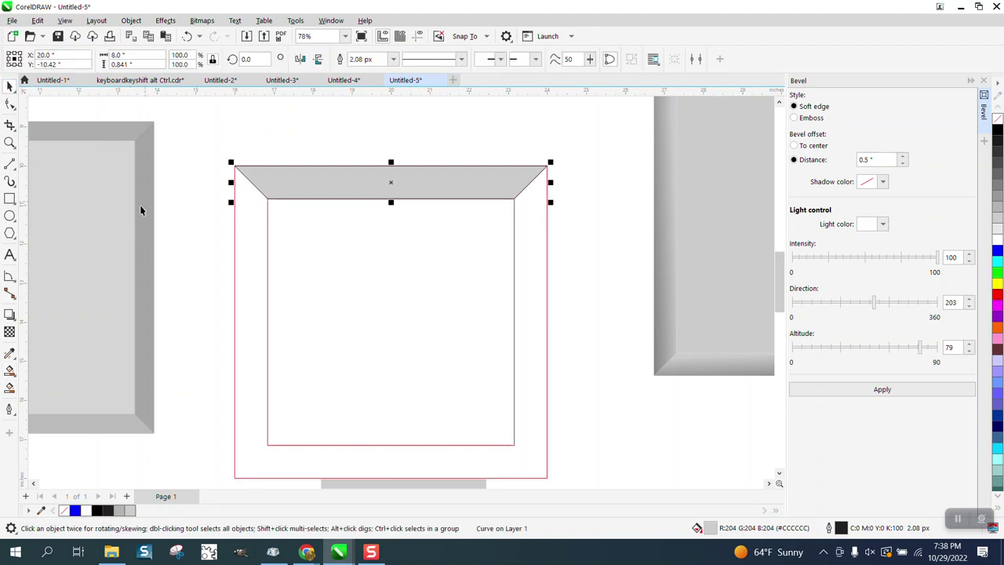
- Give the top trapezoid a vertical fountain fill, light grey below fading to darker grey above
{"action": "left_click", "coordinate": [14, 378]}
{"action": "left_click", "coordinate": [59, 370]}
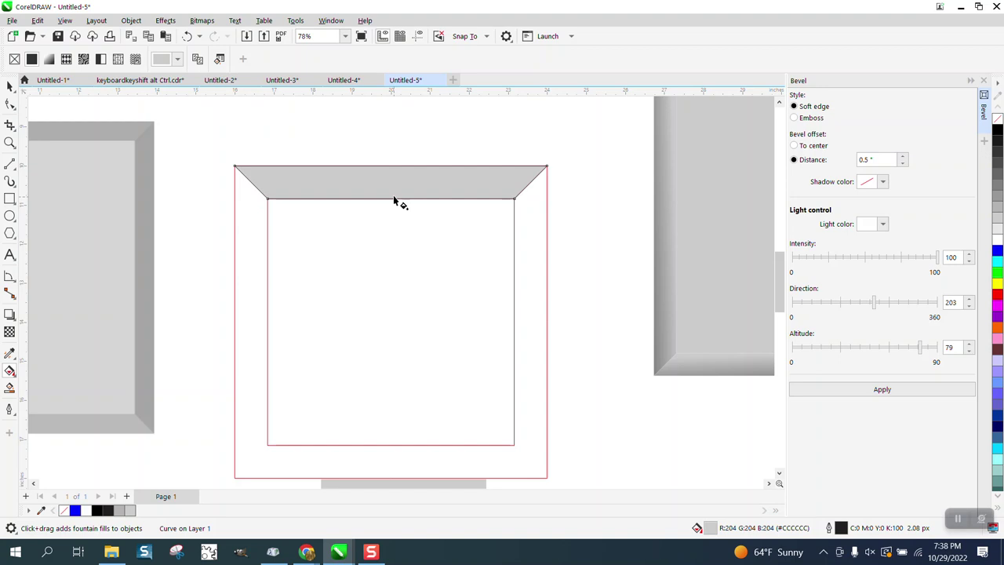
{"action": "left_click_drag", "start_coordinate": [394, 198], "coordinate": [394, 139]}
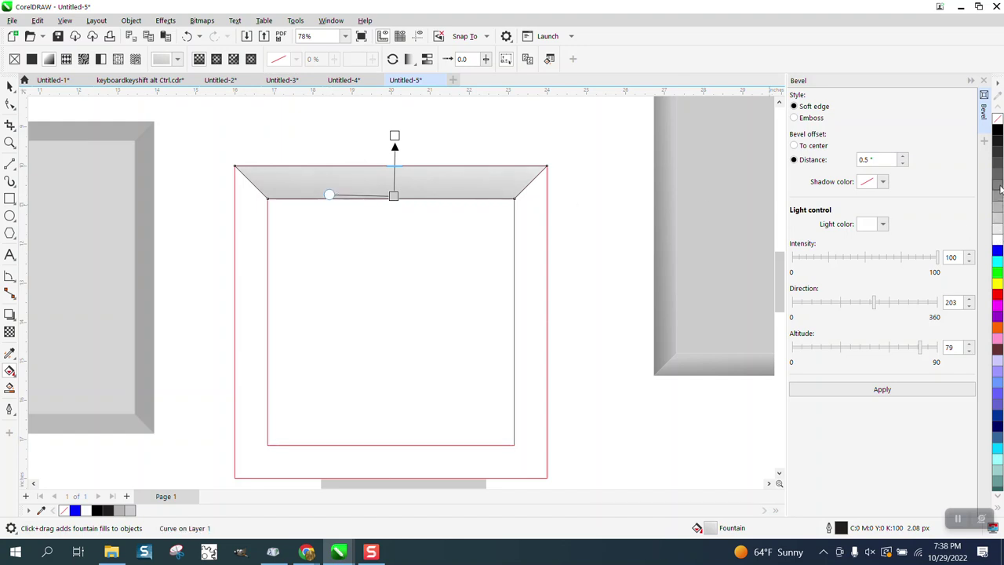
{"action": "left_click_drag", "start_coordinate": [998, 188], "coordinate": [396, 135]}
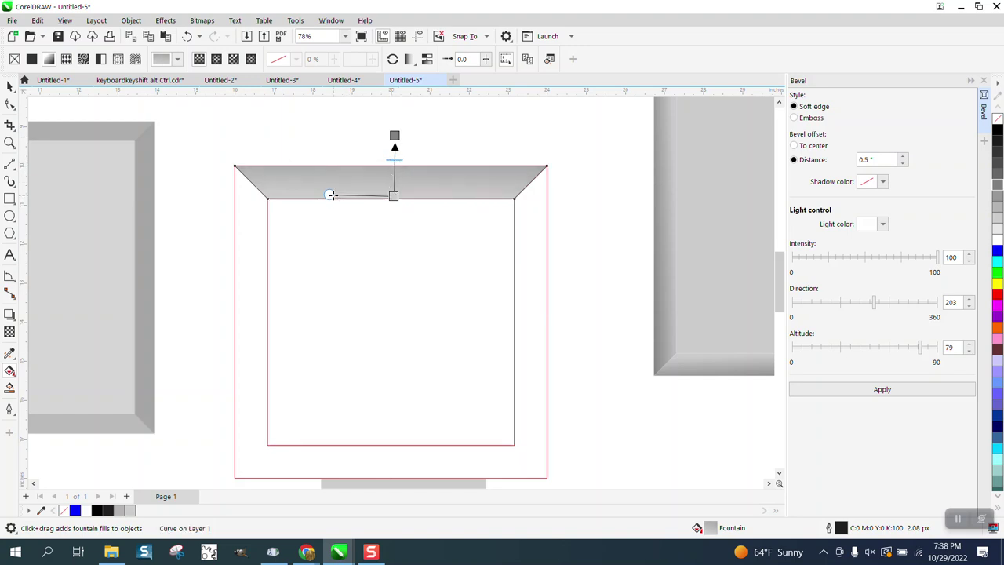
{"action": "left_click_drag", "start_coordinate": [329, 195], "coordinate": [333, 198]}
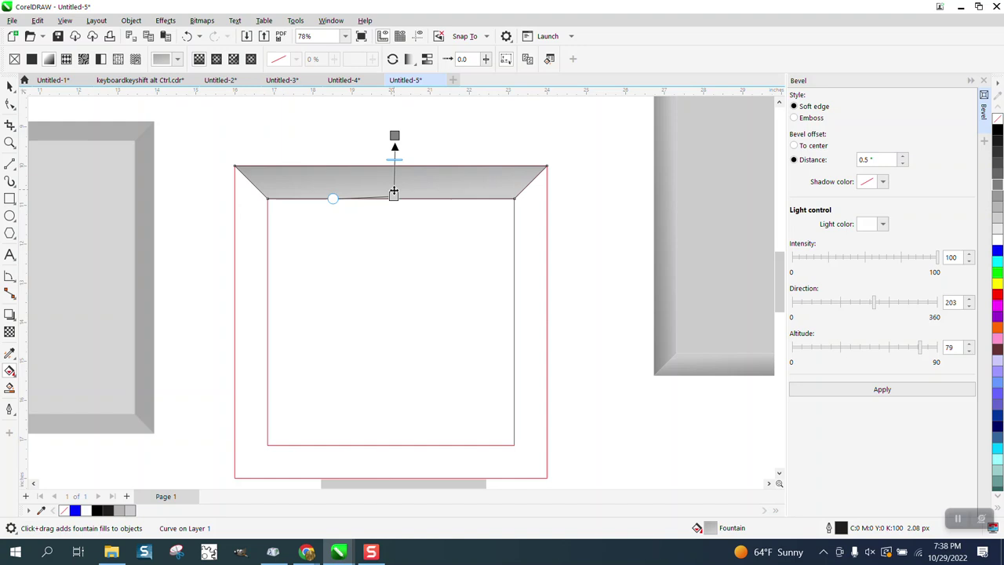
{"action": "left_click", "coordinate": [394, 135]}
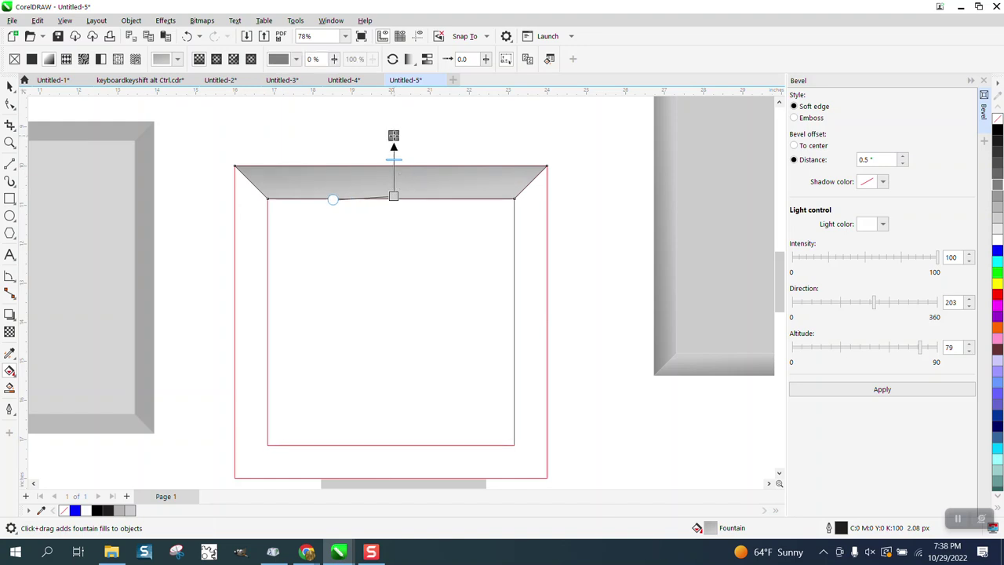
- Delete the red construction rectangles and move the trapezoid down between the two squares
{"action": "left_click", "coordinate": [9, 86]}
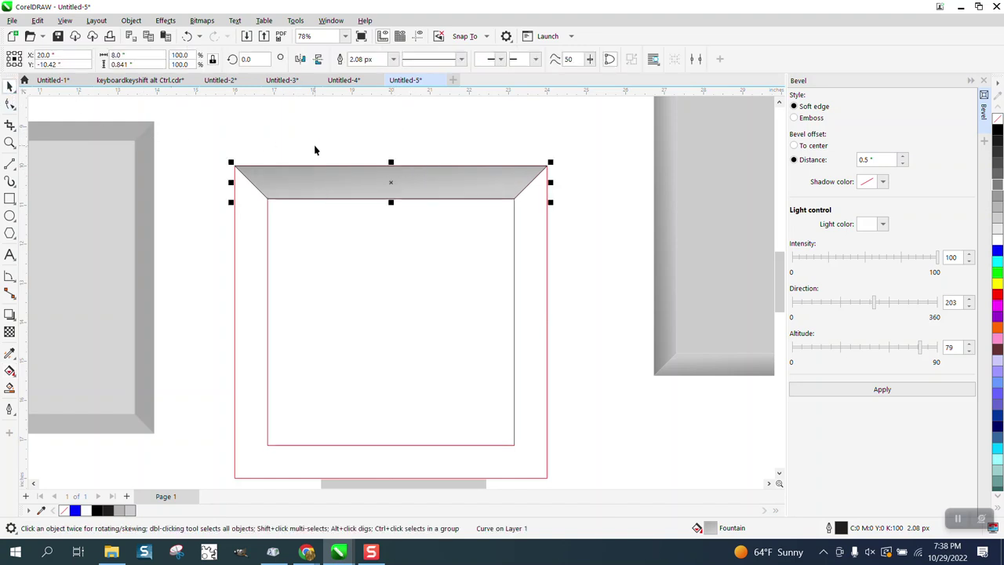
{"action": "scroll", "coordinate": [314, 149], "scroll_direction": "down", "scroll_amount": 2}
{"action": "left_click", "coordinate": [426, 136]}
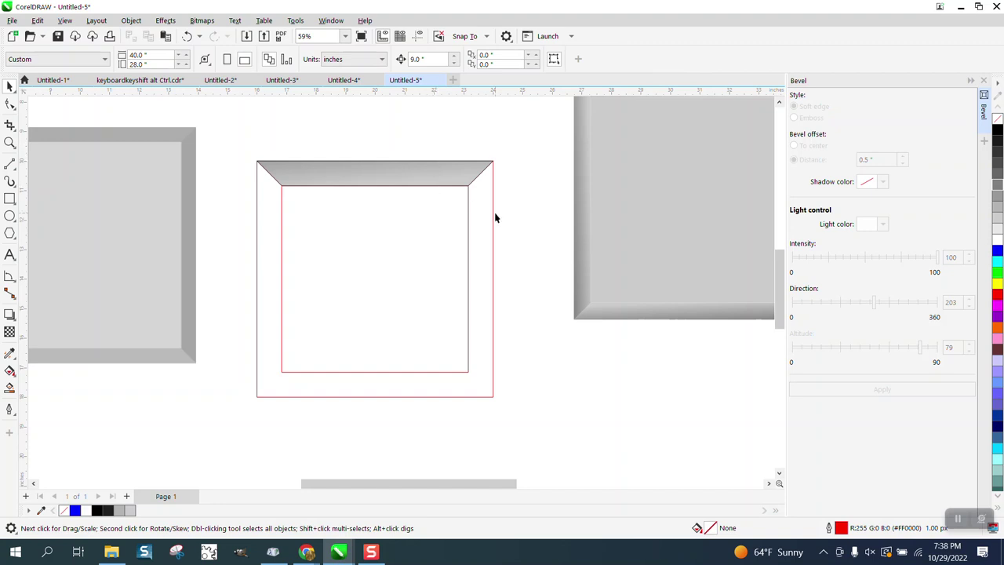
{"action": "left_click", "coordinate": [406, 181]}
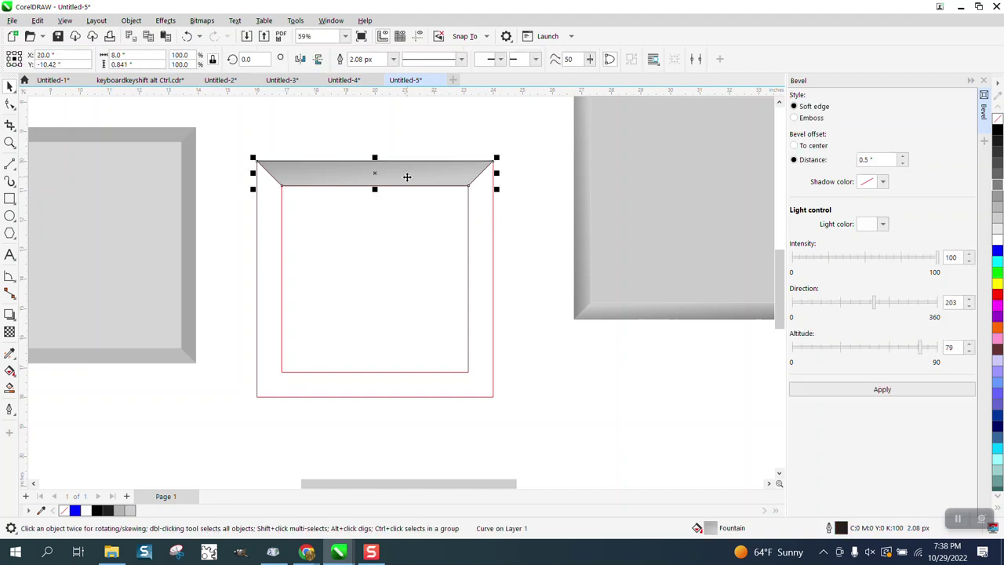
{"action": "scroll", "coordinate": [416, 182], "scroll_direction": "down", "scroll_amount": 1}
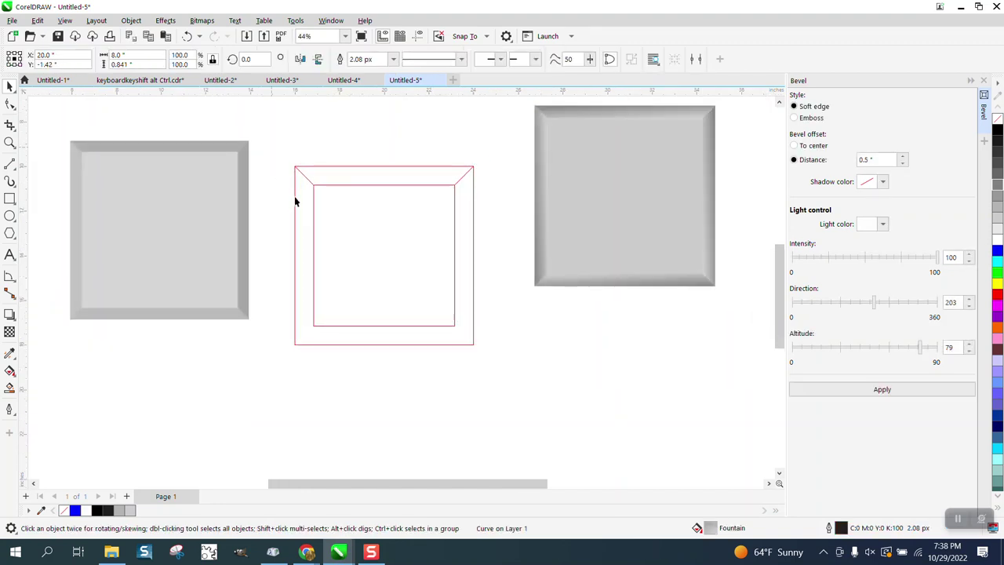
{"action": "left_click_drag", "start_coordinate": [514, 388], "coordinate": [514, 388]}
{"action": "key", "text": "Delete"}
{"action": "scroll", "coordinate": [514, 384], "scroll_direction": "down", "scroll_amount": 2}
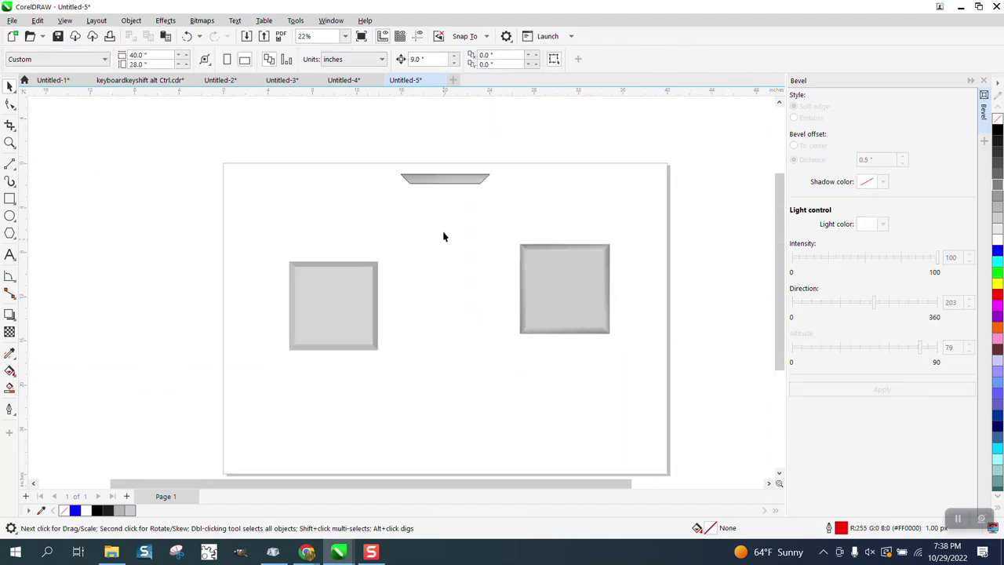
{"action": "left_click_drag", "start_coordinate": [446, 187], "coordinate": [445, 280]}
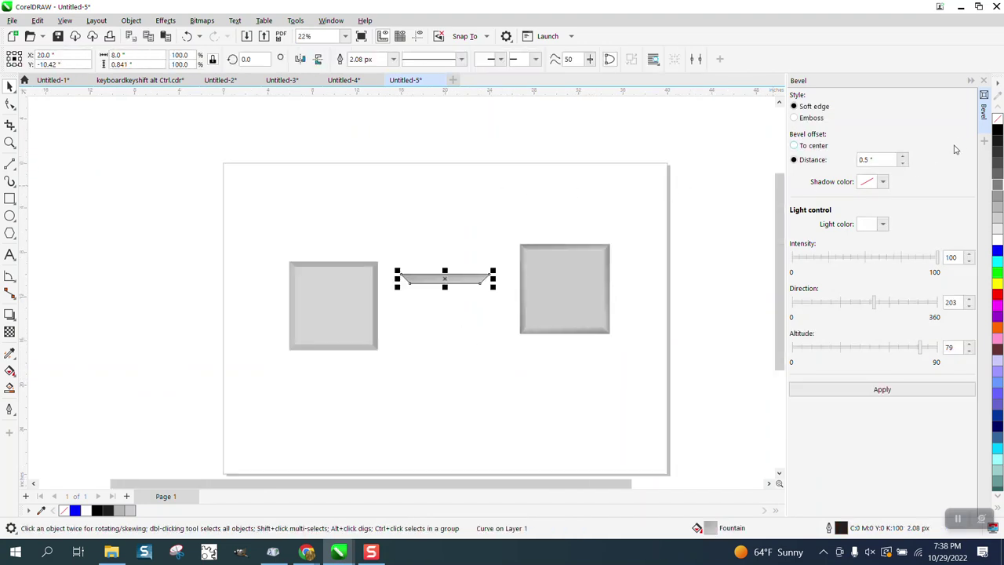
- Remove the trapezoid's outline and zoom in on it
{"action": "right_click", "coordinate": [999, 118]}
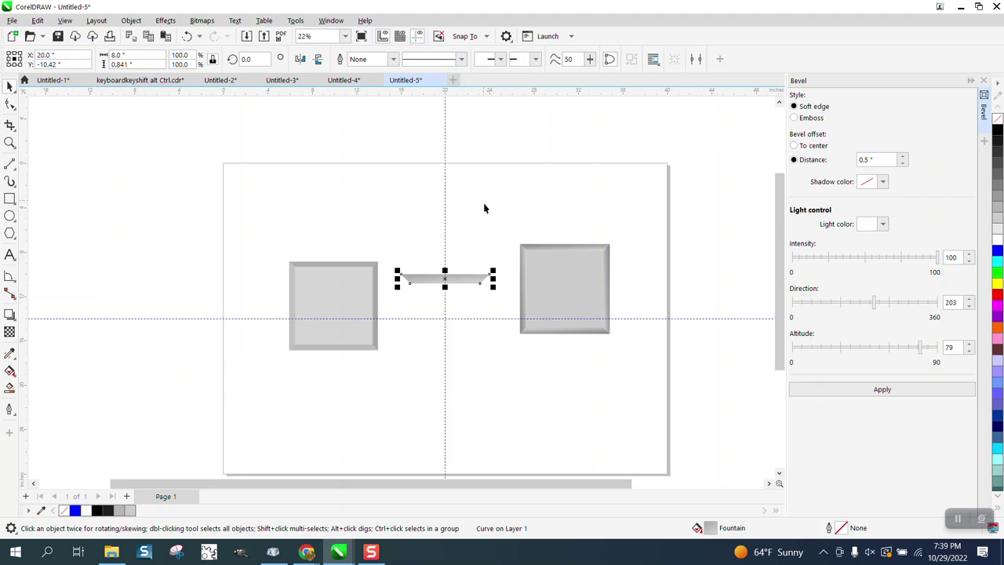
{"action": "left_click", "coordinate": [10, 143]}
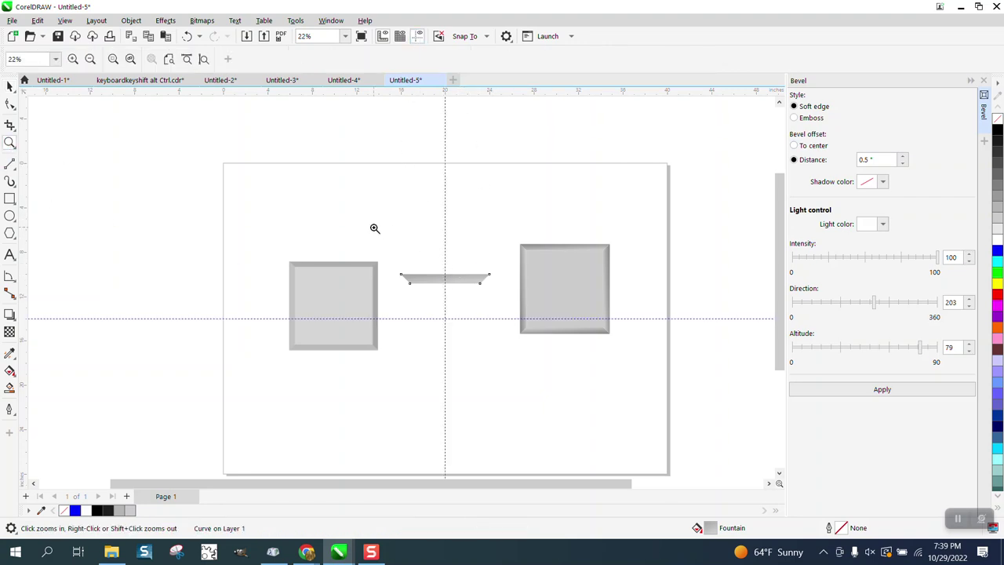
{"action": "left_click_drag", "start_coordinate": [374, 227], "coordinate": [717, 447]}
- Rotate duplicates of the trapezoid by 90° around the guide crossing to form four frame sides
{"action": "left_click", "coordinate": [10, 86]}
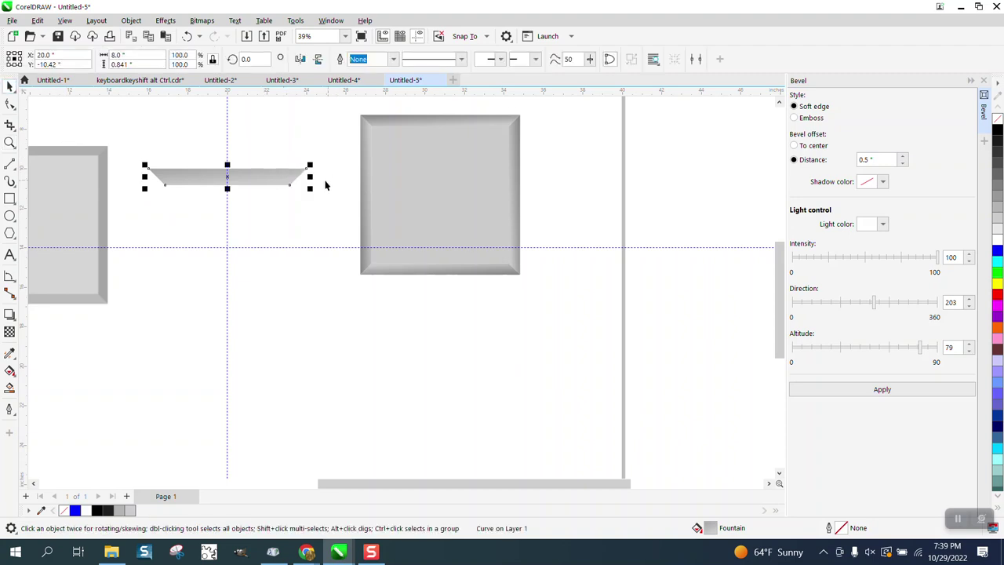
{"action": "left_click", "coordinate": [227, 177]}
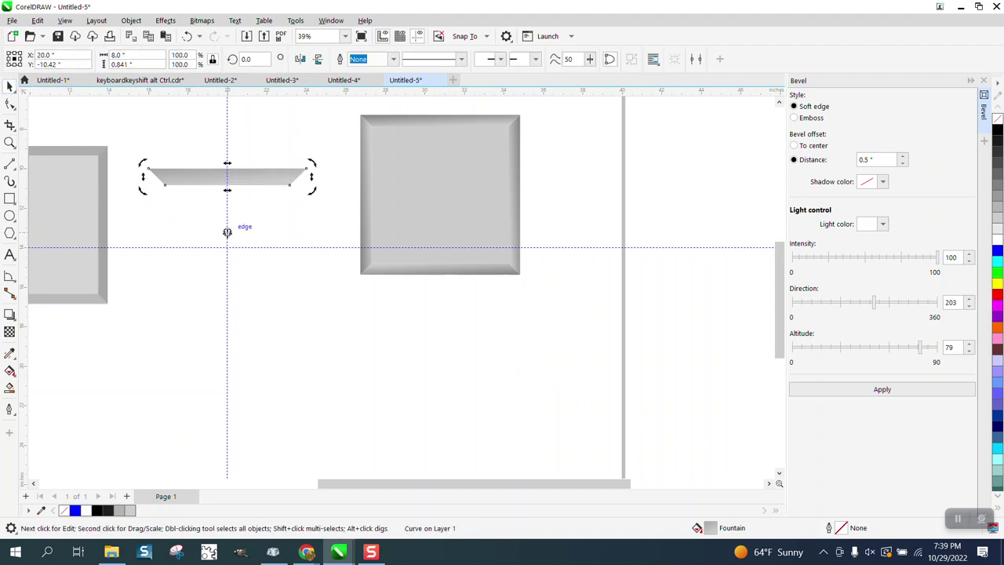
{"action": "left_click", "coordinate": [238, 177]}
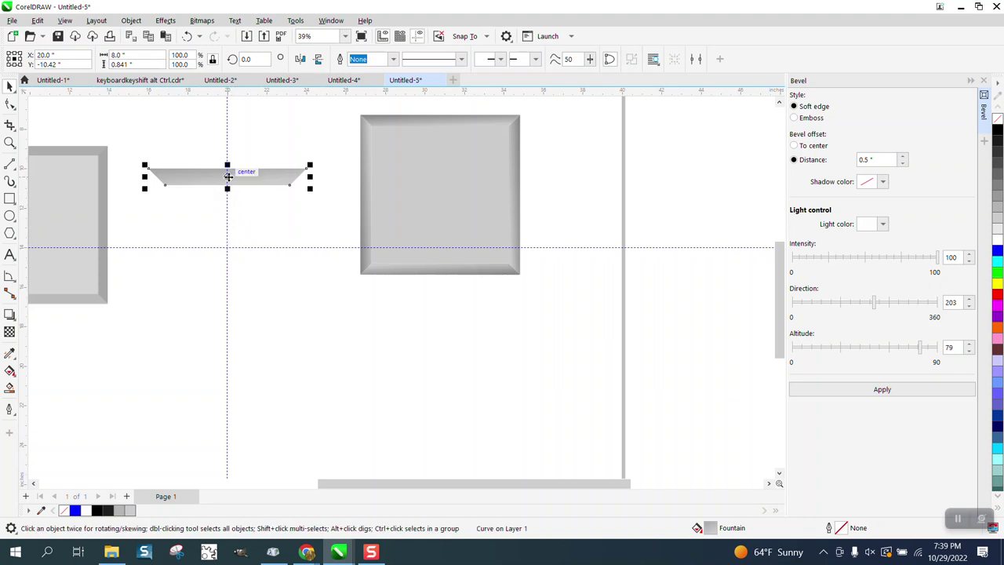
{"action": "left_click", "coordinate": [237, 177]}
{"action": "left_click", "coordinate": [256, 60]}
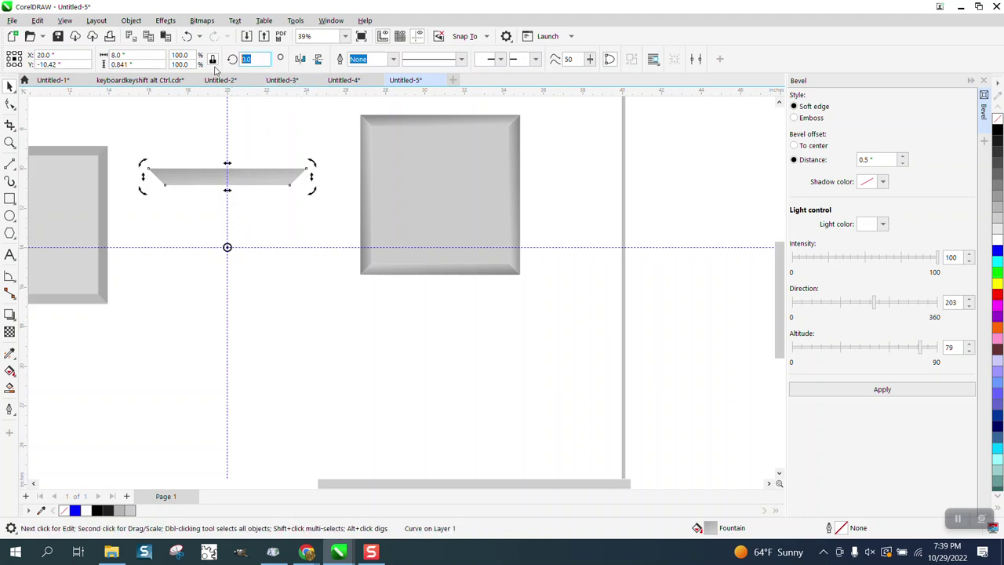
{"action": "type", "text": "90"}
{"action": "key", "text": "Return"}
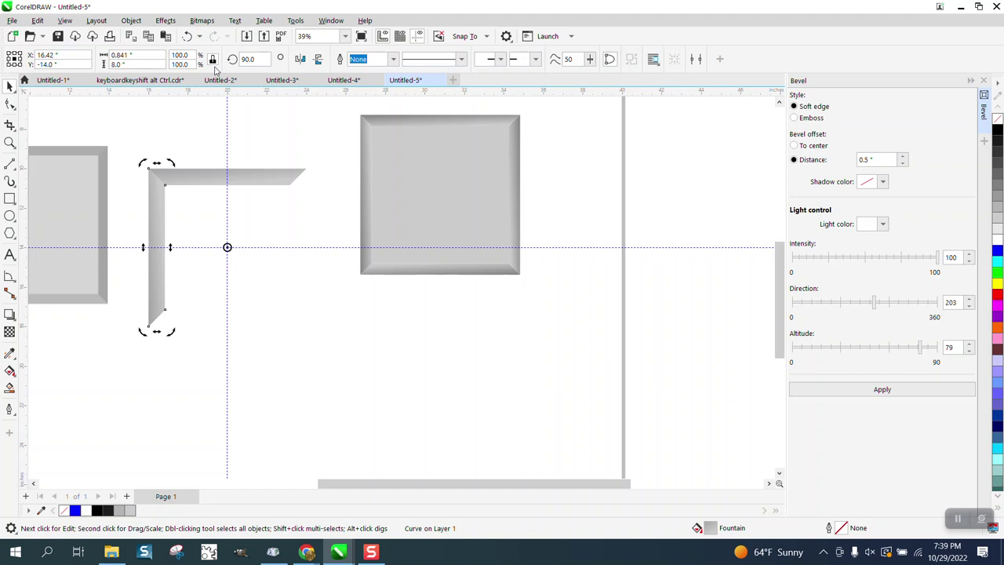
{"action": "key", "text": "ctrl+r"}
{"action": "key", "text": "ctrl+r"}
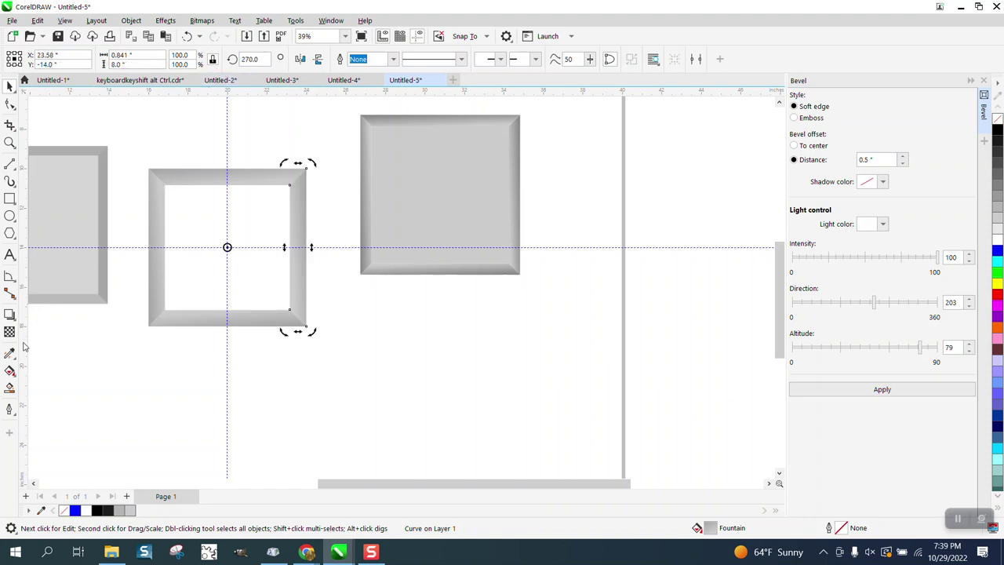
- Smart Fill the frame's centre with a grey 6.318" square, remove its outline, and zoom in
{"action": "left_click", "coordinate": [11, 388]}
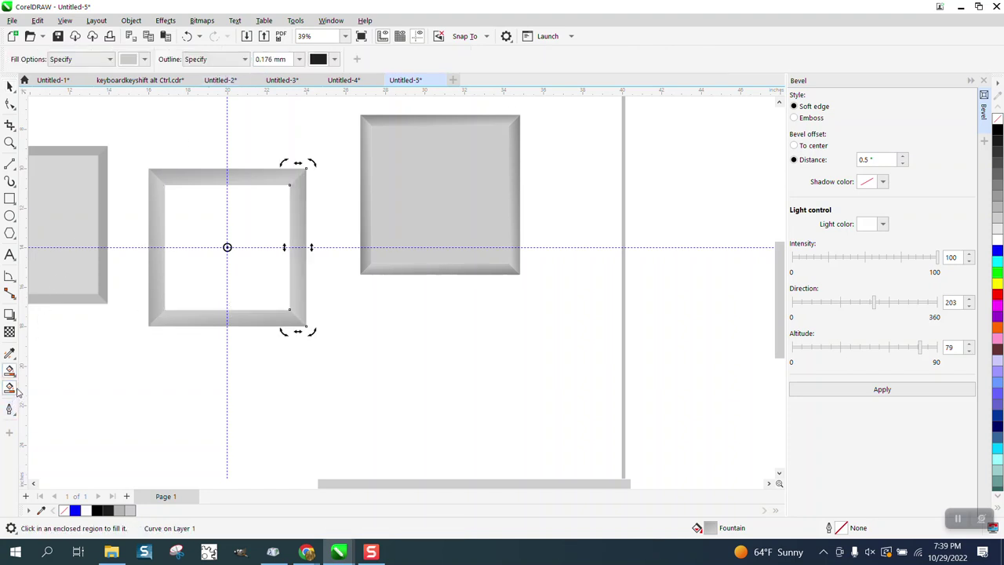
{"action": "left_click", "coordinate": [211, 216]}
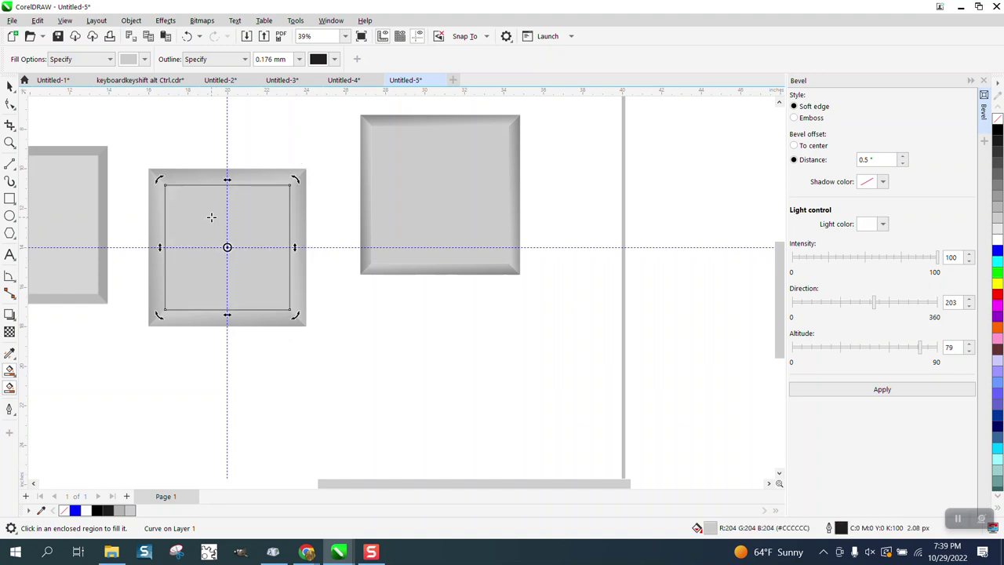
{"action": "right_click", "coordinate": [997, 119]}
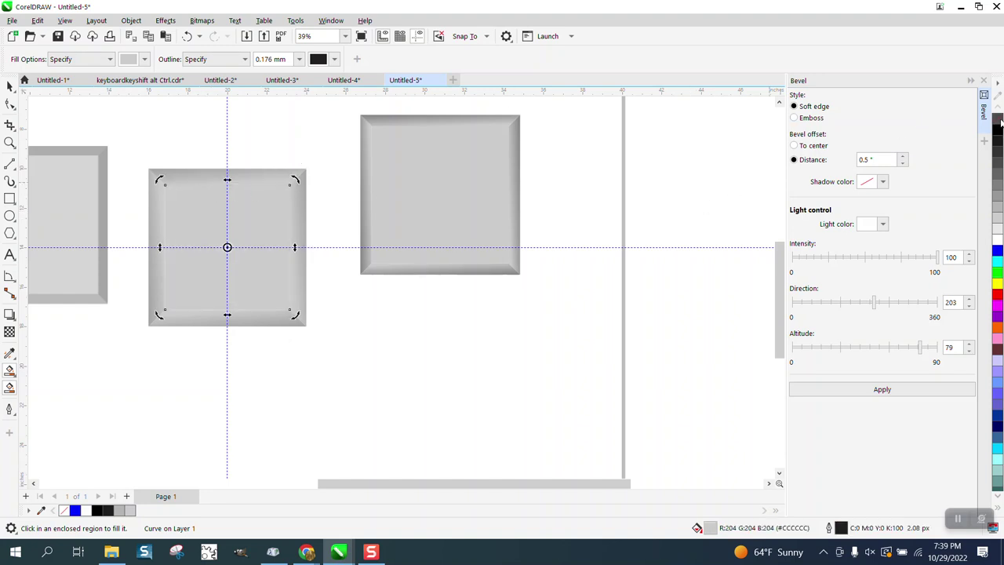
{"action": "left_click", "coordinate": [9, 87]}
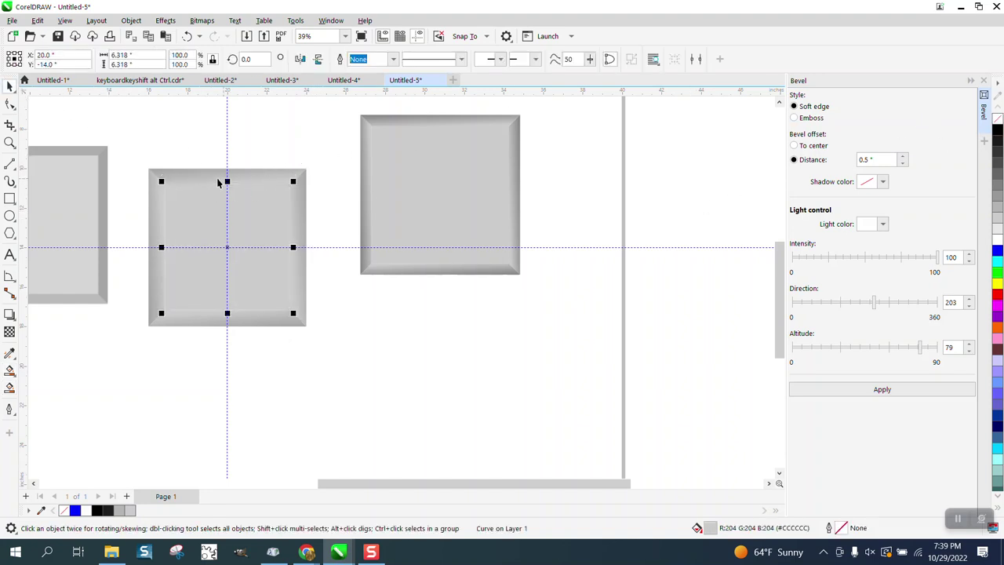
{"action": "left_click", "coordinate": [9, 142]}
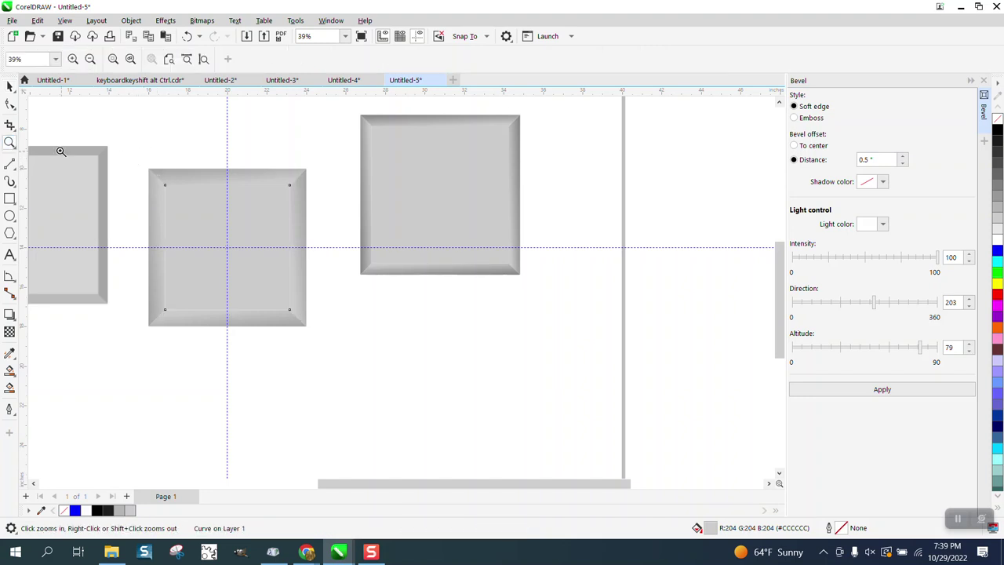
{"action": "left_click_drag", "start_coordinate": [200, 241], "coordinate": [348, 334]}
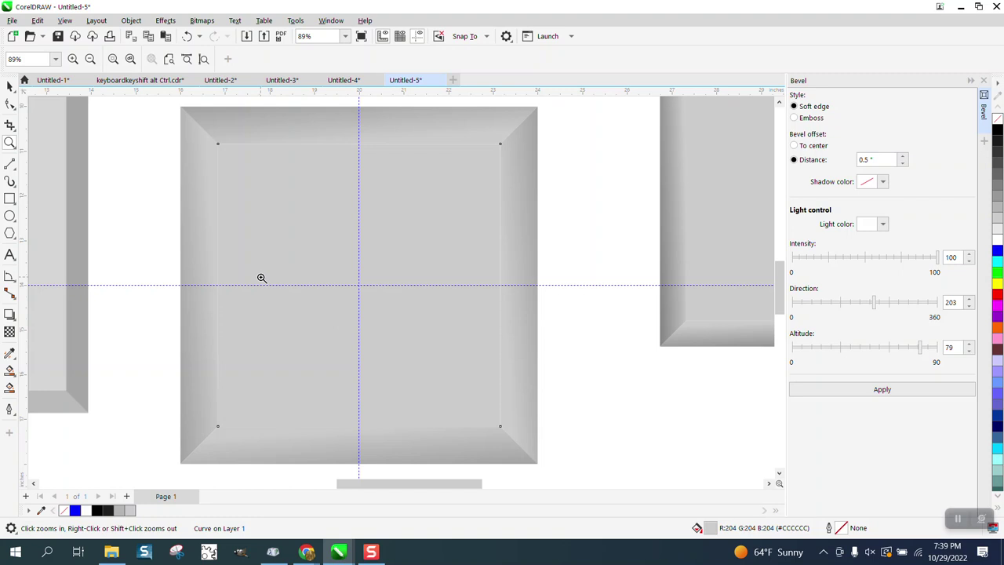
{"action": "scroll", "coordinate": [261, 278], "scroll_direction": "down", "scroll_amount": 1}
- Scale the centre grey square to 101% (6.382"), undoing a mistaken 10% entry first
{"action": "left_click", "coordinate": [9, 86]}
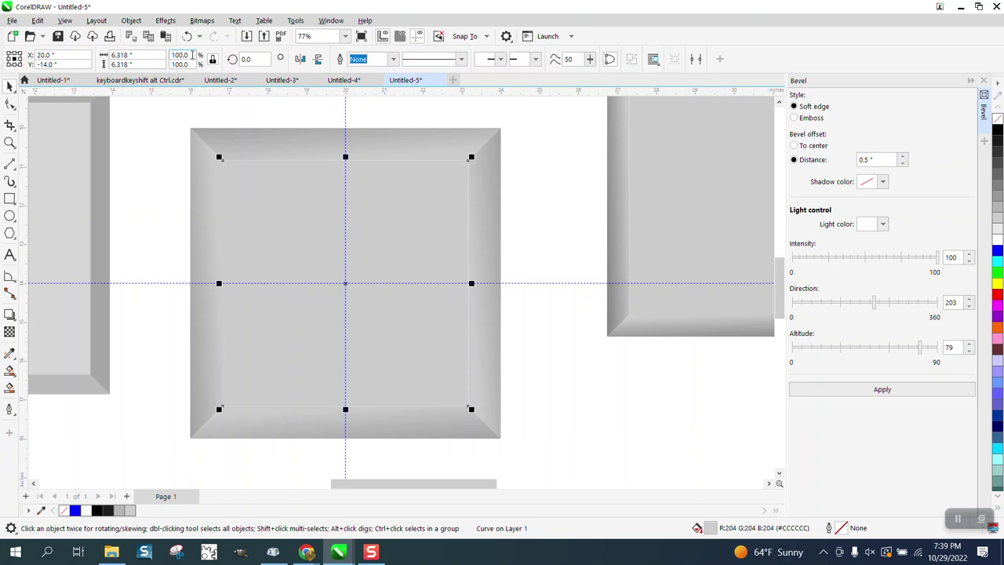
{"action": "left_click", "coordinate": [179, 55]}
{"action": "type", "text": "10"}
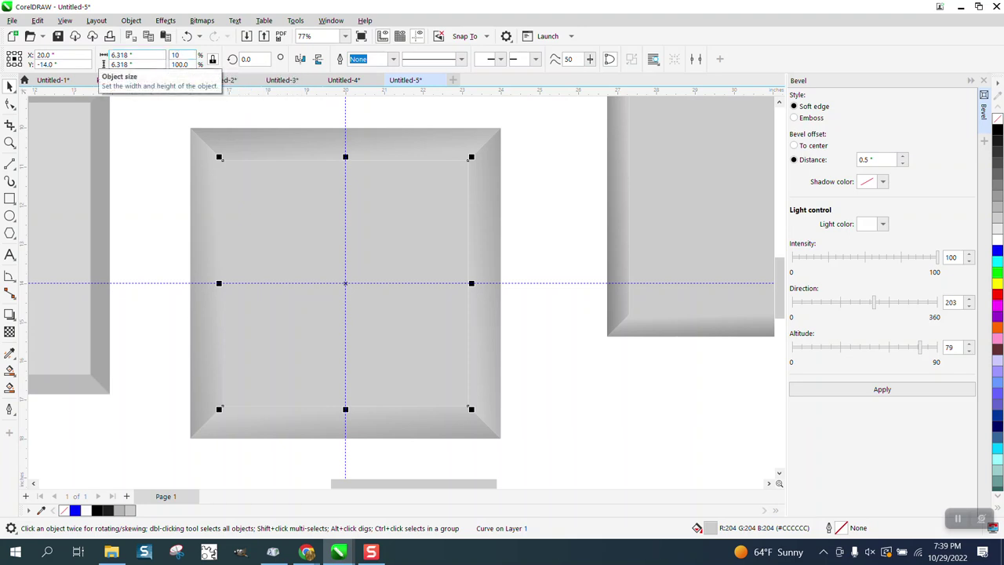
{"action": "key", "text": "Return"}
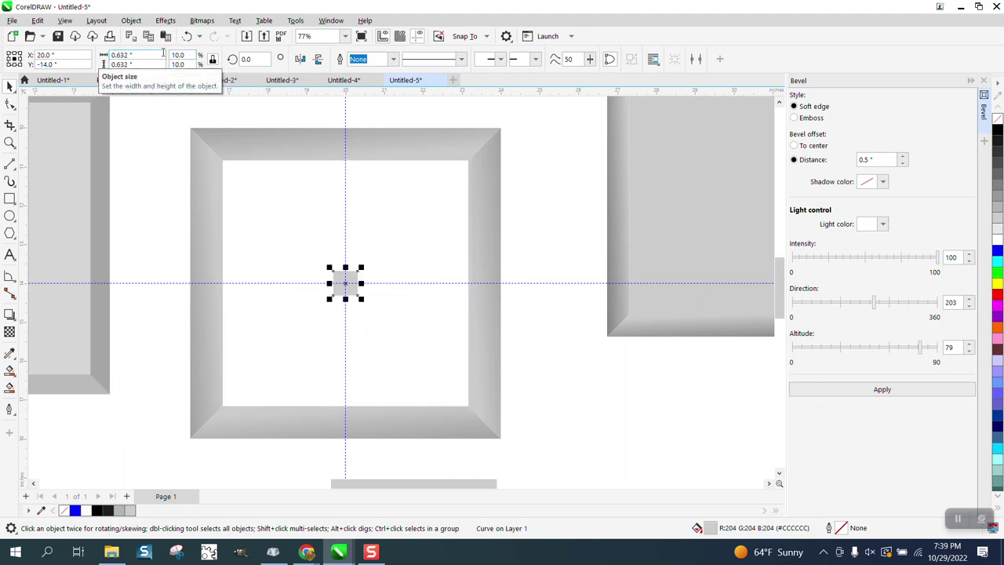
{"action": "left_click", "coordinate": [187, 36]}
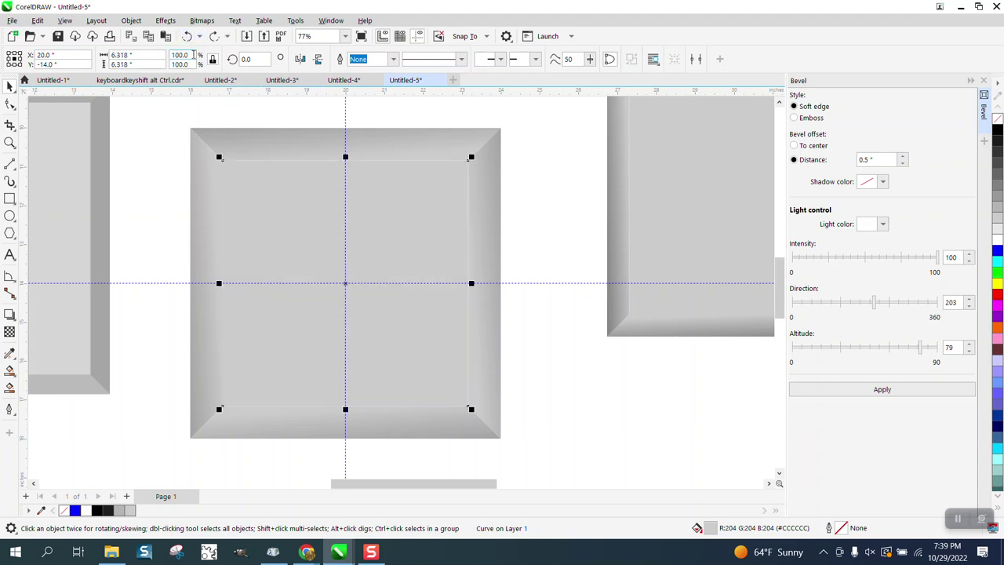
{"action": "double_click", "coordinate": [192, 55]}
{"action": "type", "text": "101"}
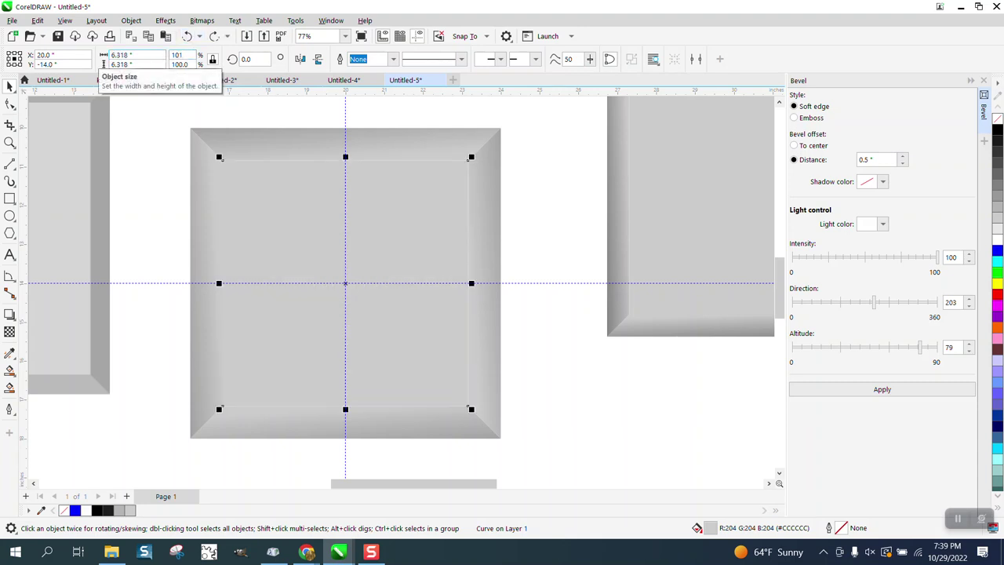
{"action": "key", "text": "Return"}
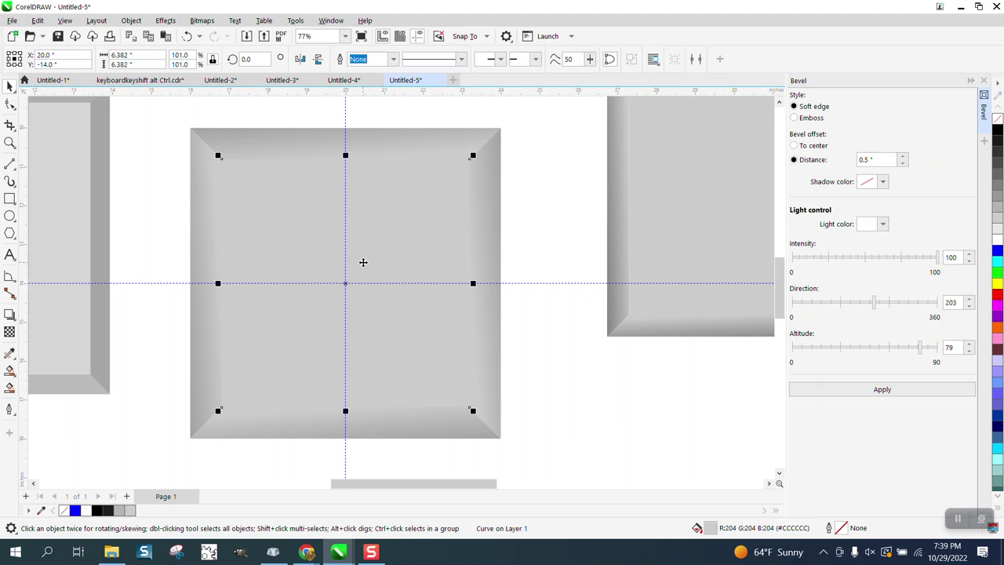
{"action": "left_click", "coordinate": [555, 313]}
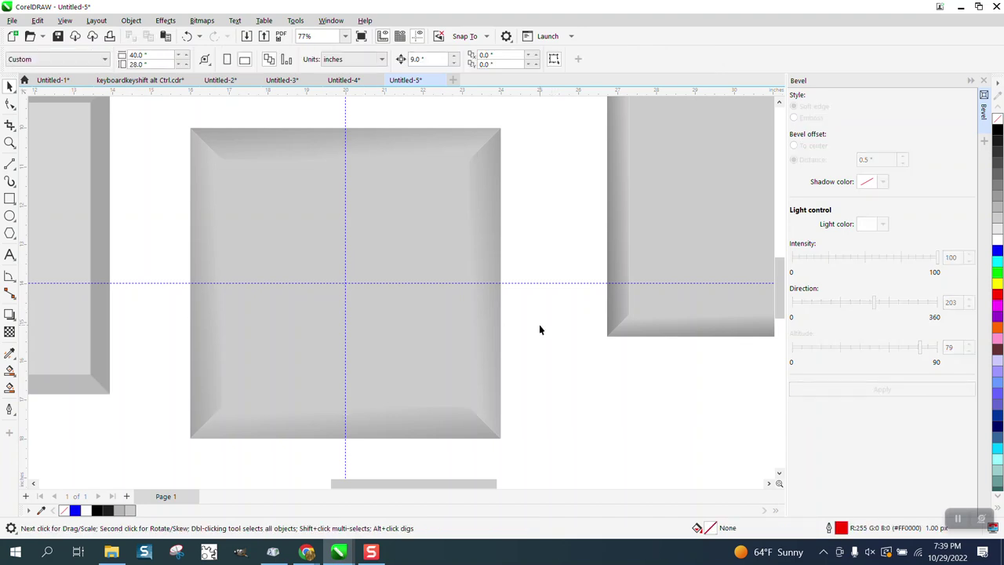
{"action": "scroll", "coordinate": [538, 329], "scroll_direction": "down", "scroll_amount": 1}
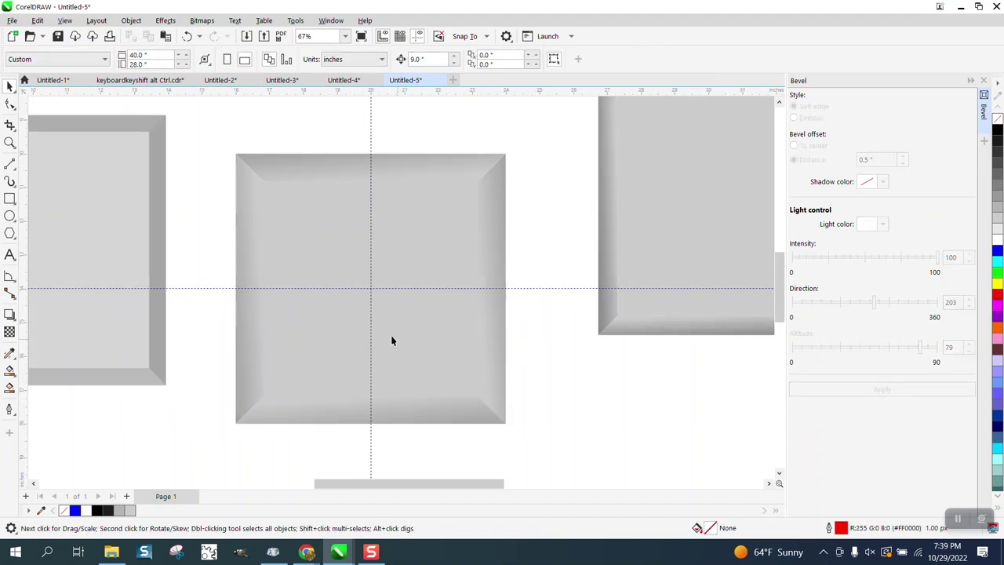
{"action": "scroll", "coordinate": [390, 185], "scroll_direction": "down", "scroll_amount": 2}
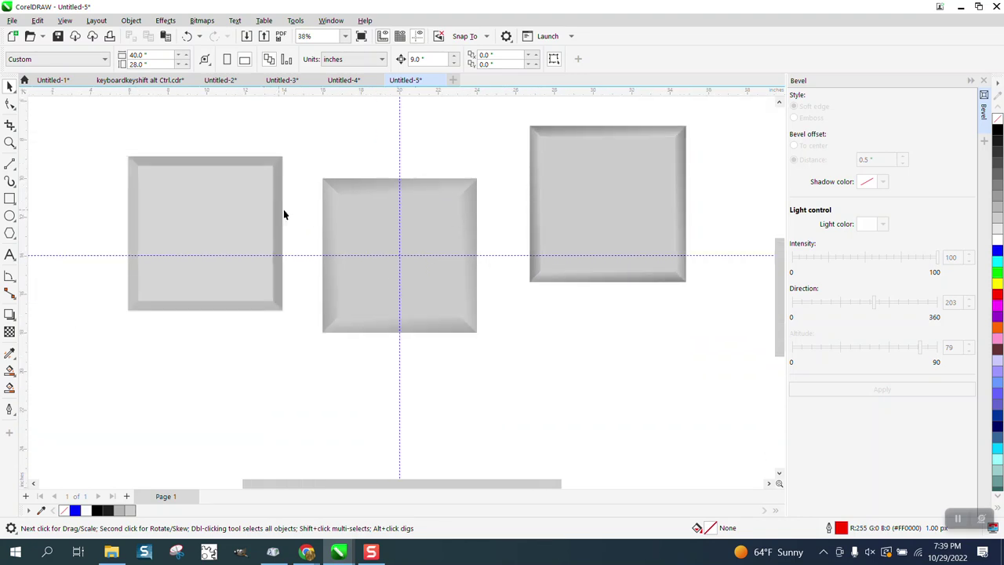
{"action": "left_click", "coordinate": [10, 142]}
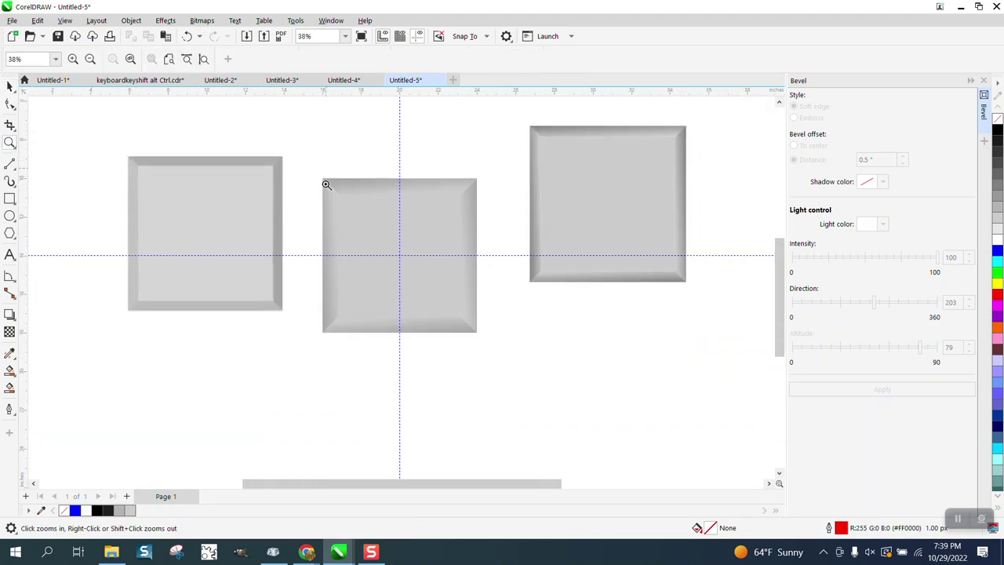
{"action": "left_click_drag", "start_coordinate": [327, 183], "coordinate": [524, 360]}
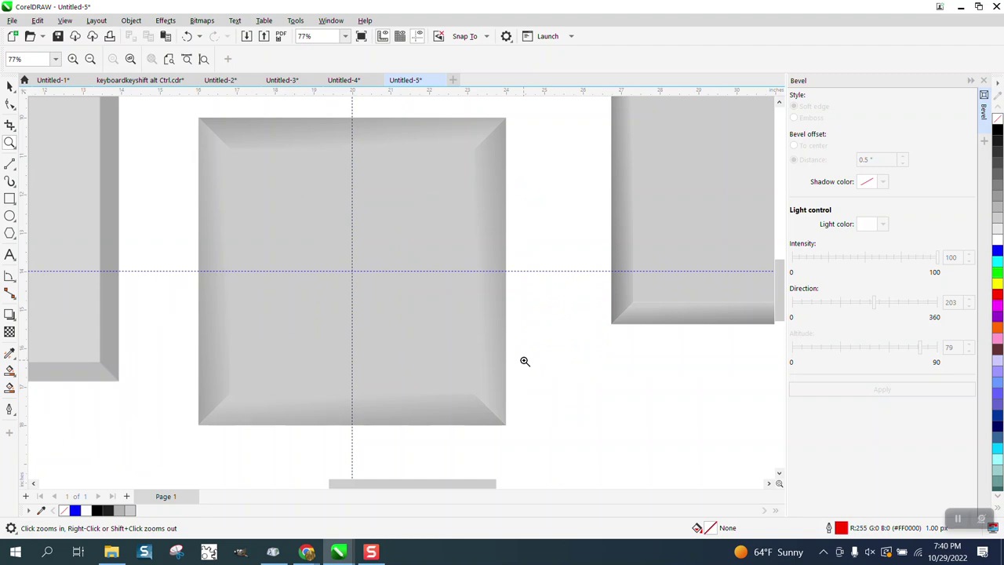
{"action": "scroll", "coordinate": [533, 337], "scroll_direction": "down", "scroll_amount": 1}
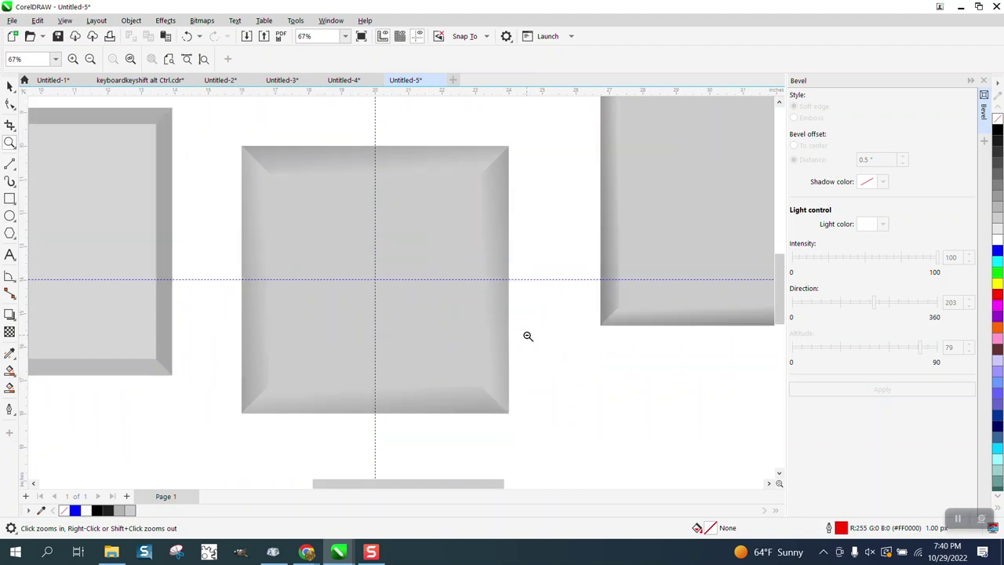